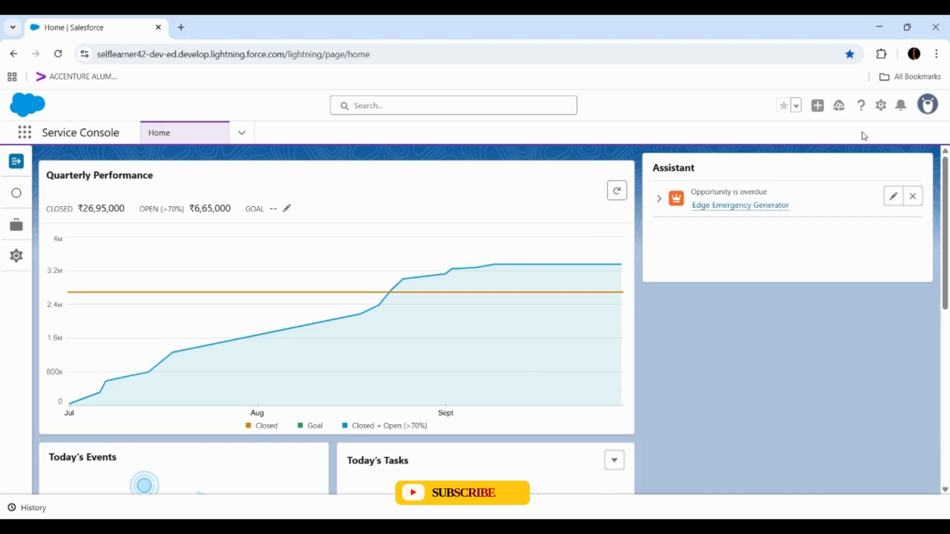
click(882, 115)
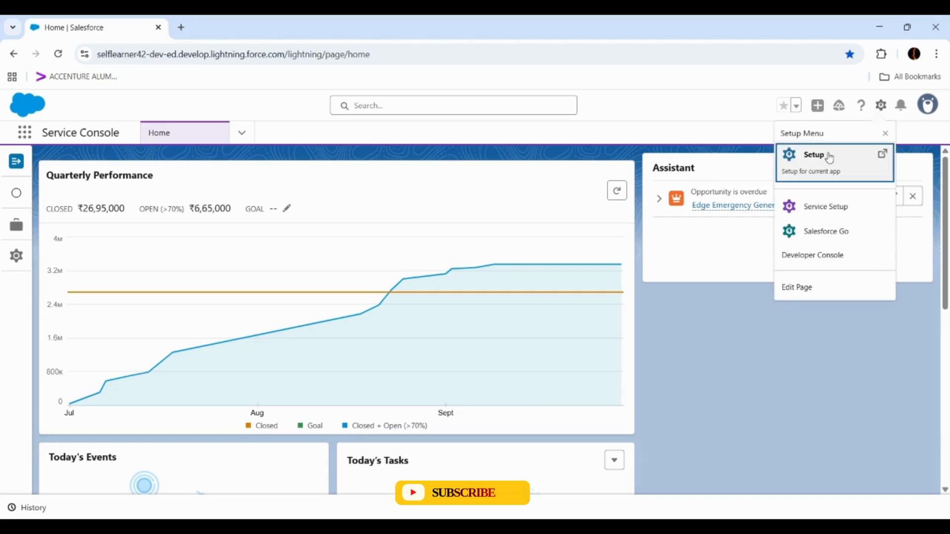
click(827, 155)
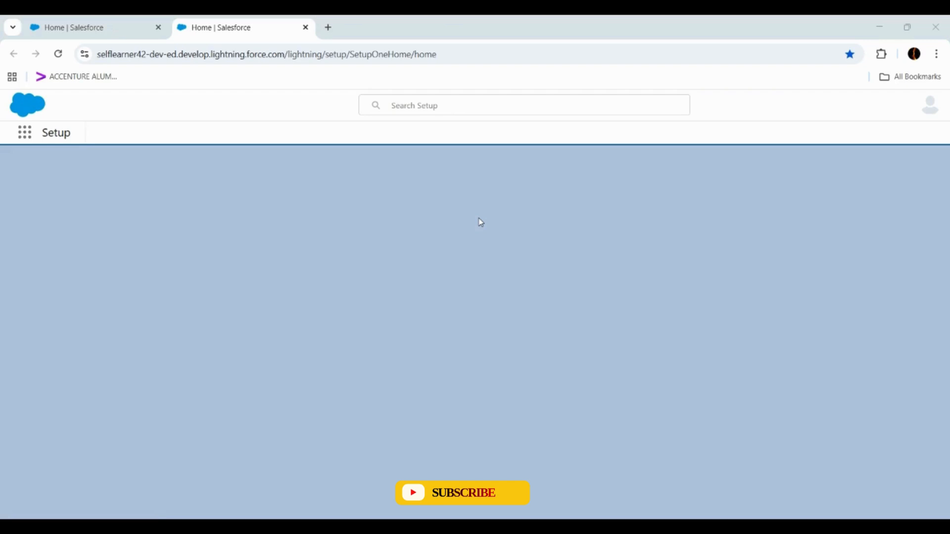
key(ctrl+w)
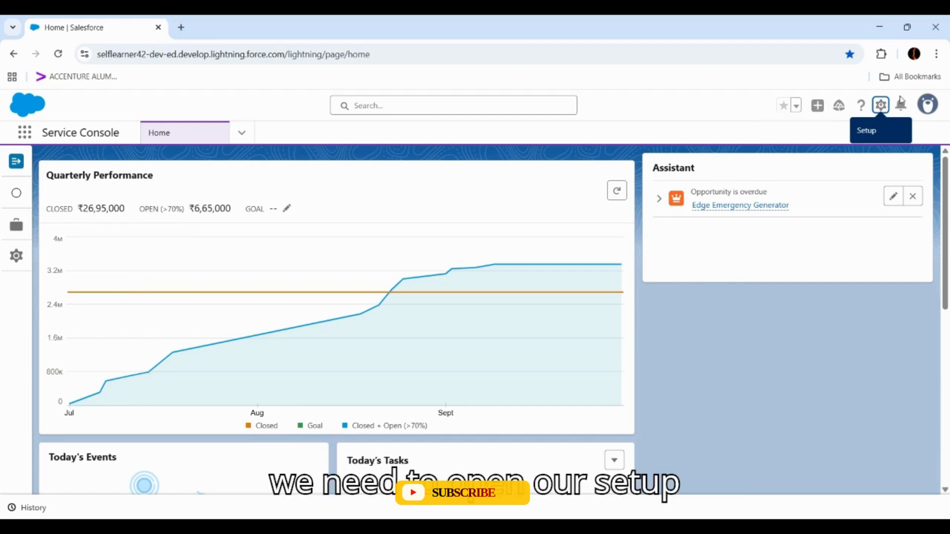
- Open Setup and find the Omni-Channel Settings page by searching for "omni"
click(880, 106)
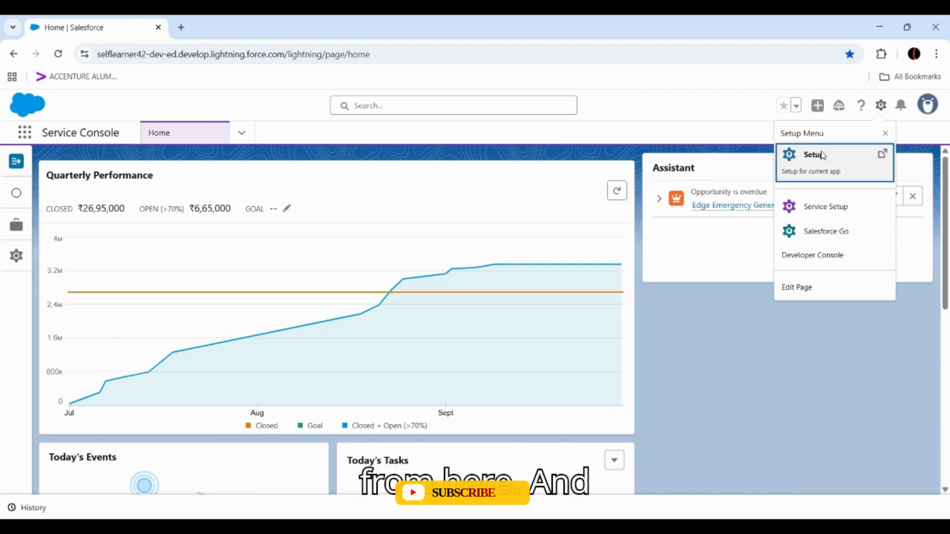
click(823, 155)
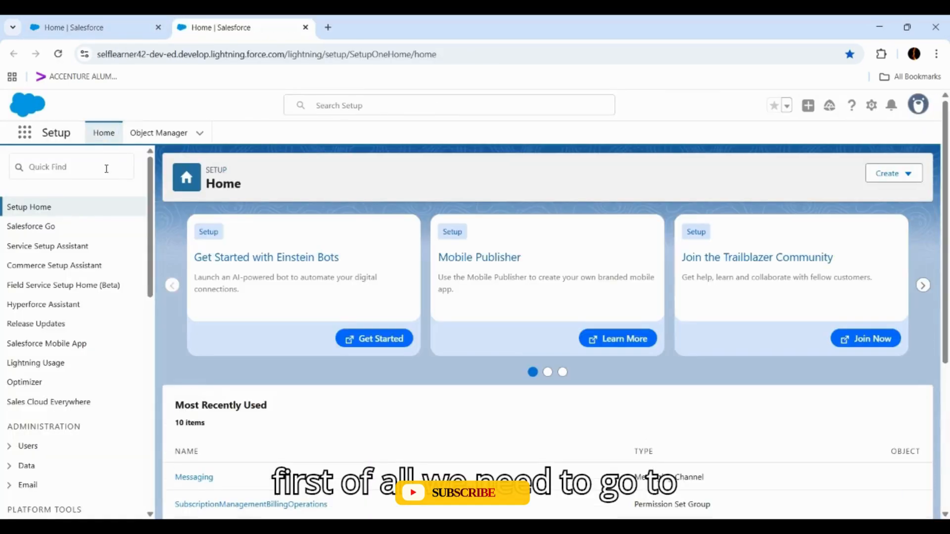
click(106, 169)
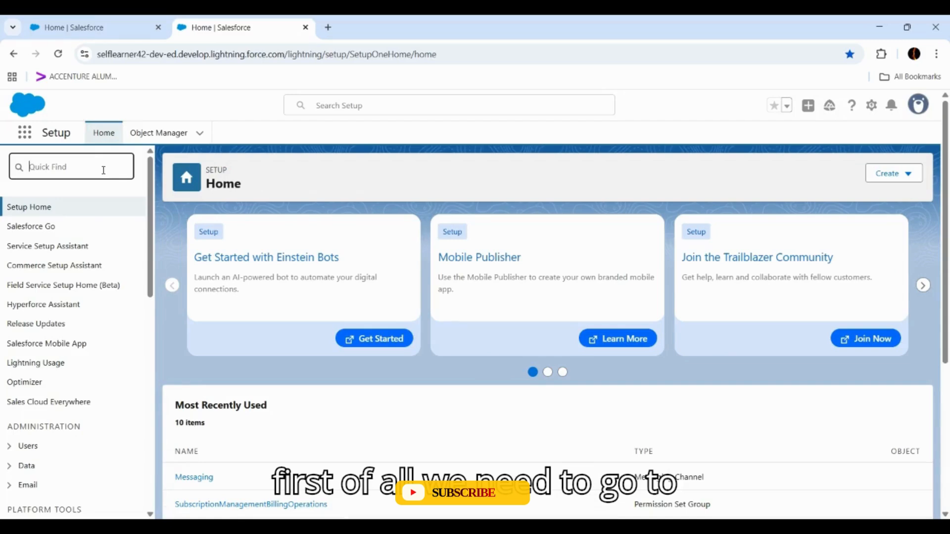
text(o)
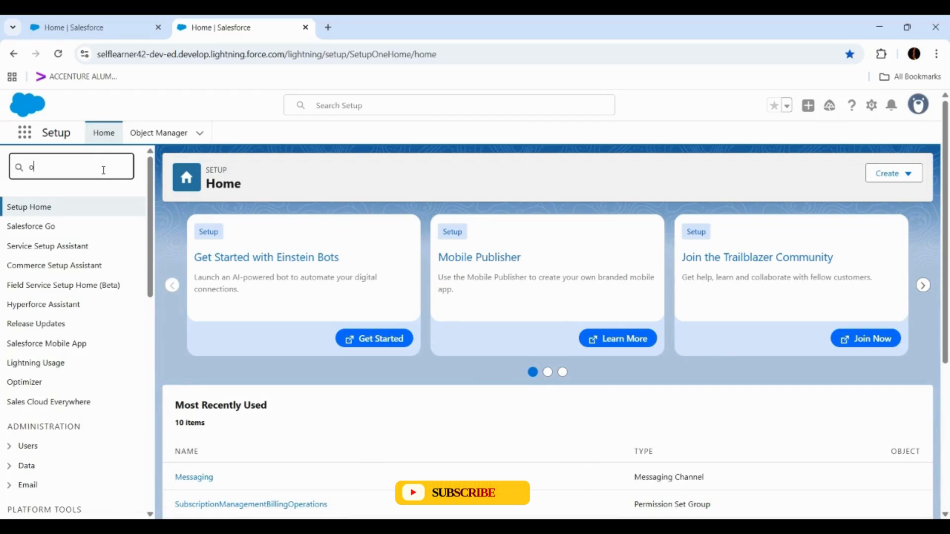
text(mnicha)
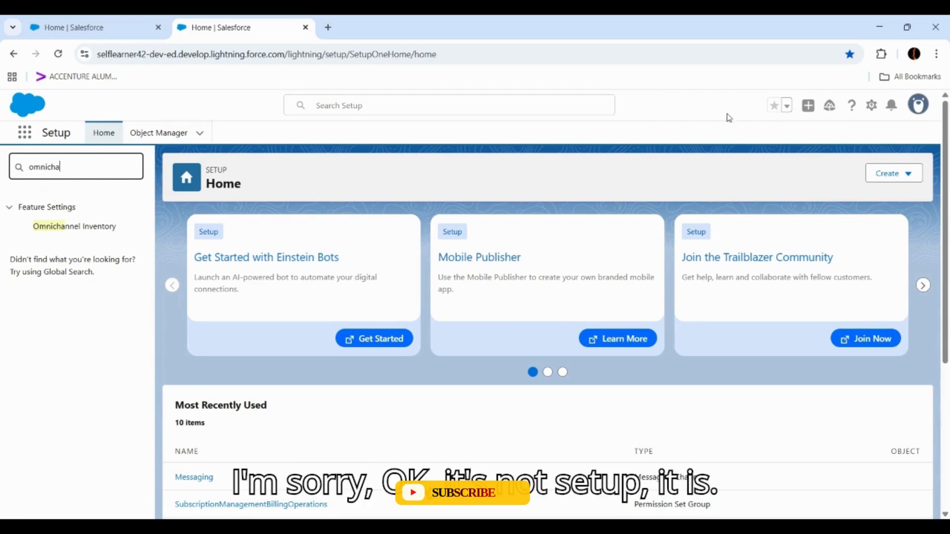
key(BackSpace)
key(BackSpace)
key(BackSpace)
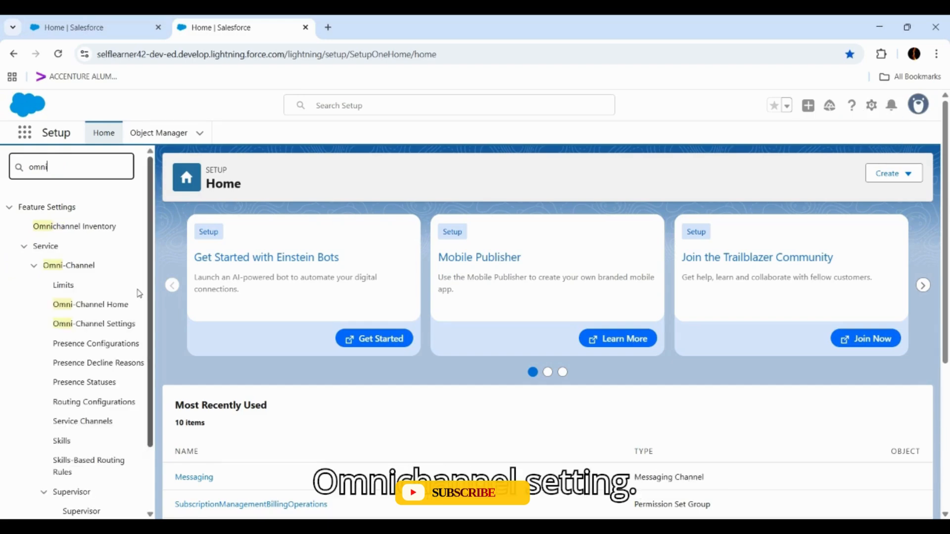
click(111, 326)
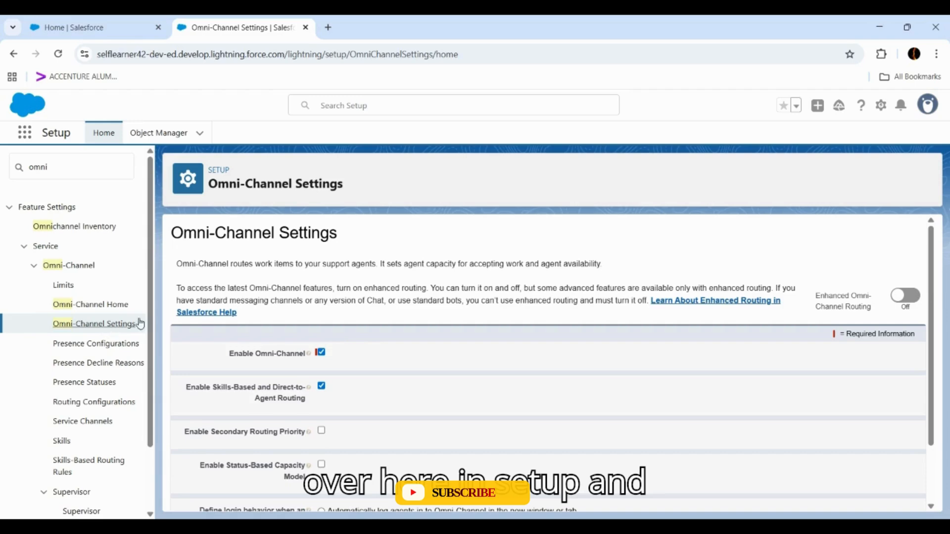
- Turn on Enhanced Omni-Channel Routing and save the settings with Omni-Channel and Skills-Based and Direct-to-Agent Routing enabled
click(913, 298)
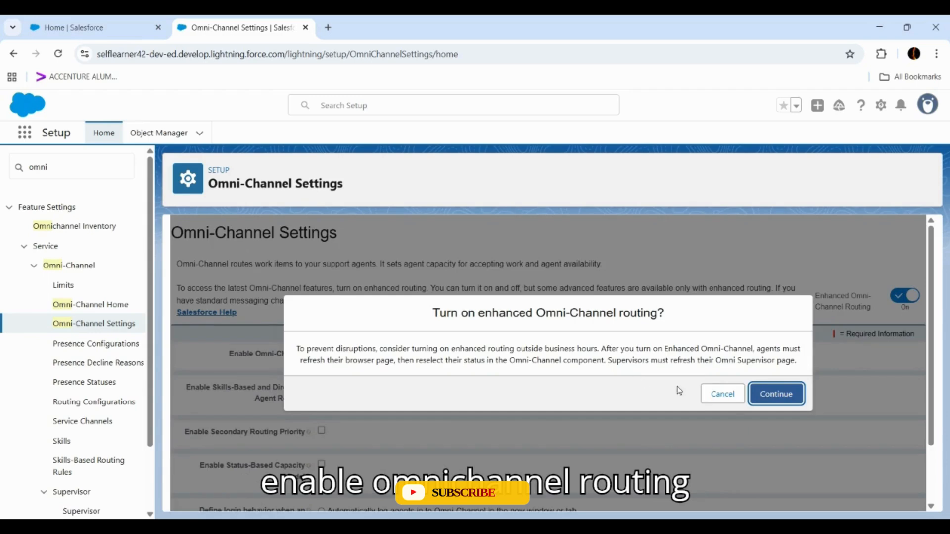
click(722, 395)
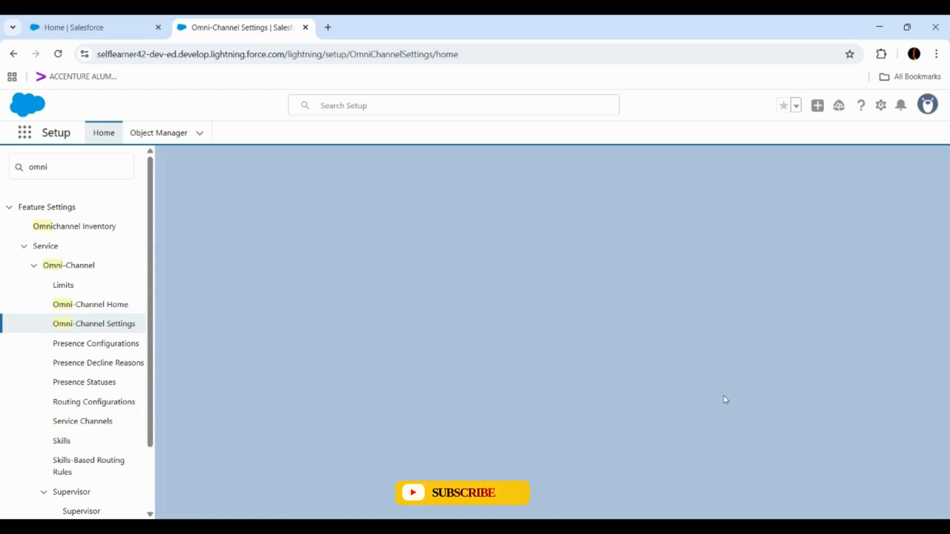
scroll(495, 324, down, 1)
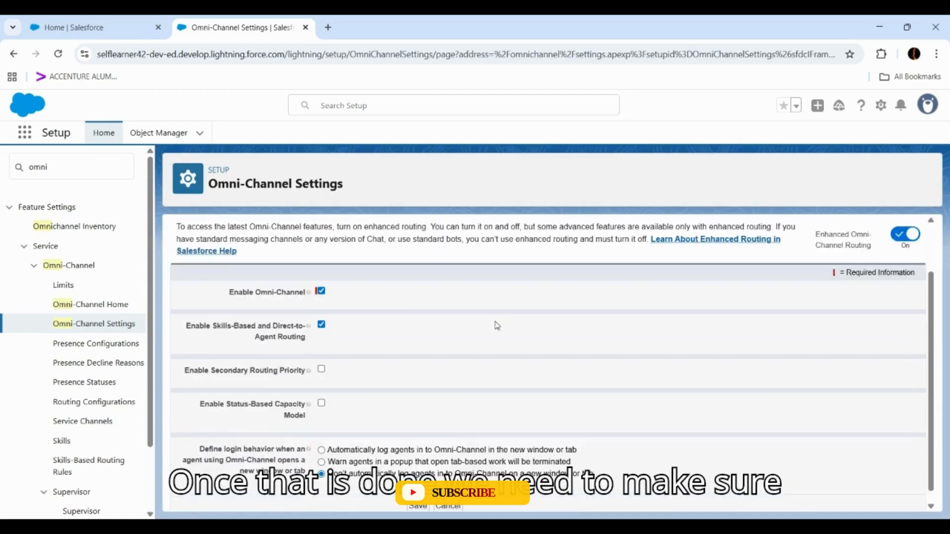
click(321, 292)
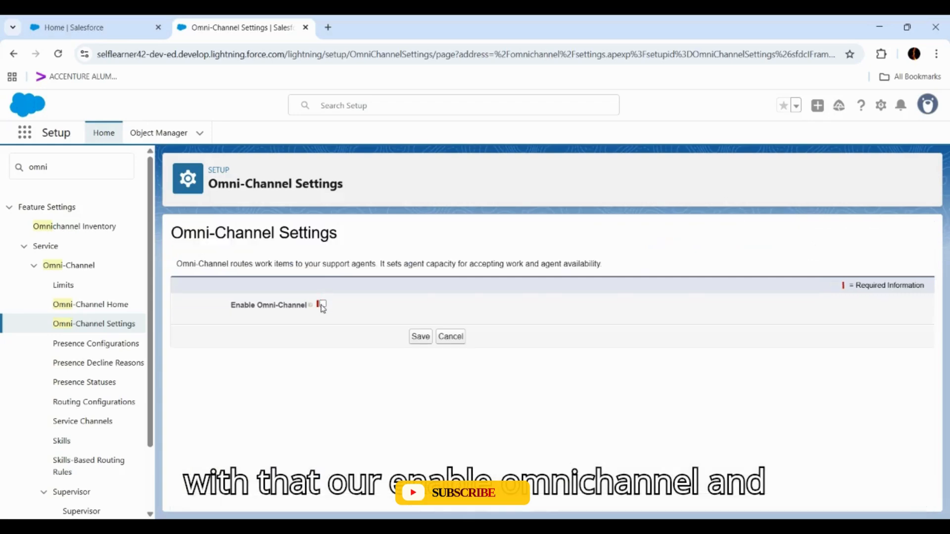
click(320, 303)
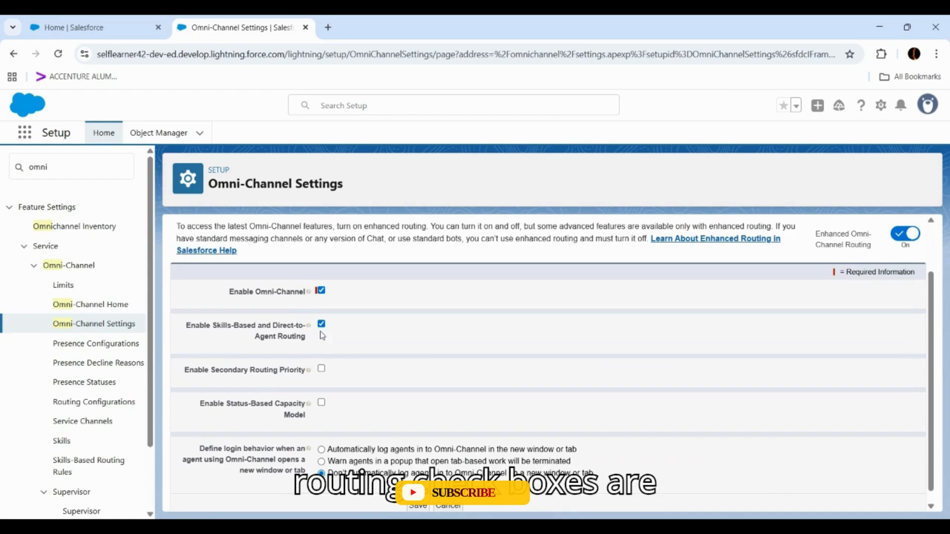
scroll(352, 336, down, 1)
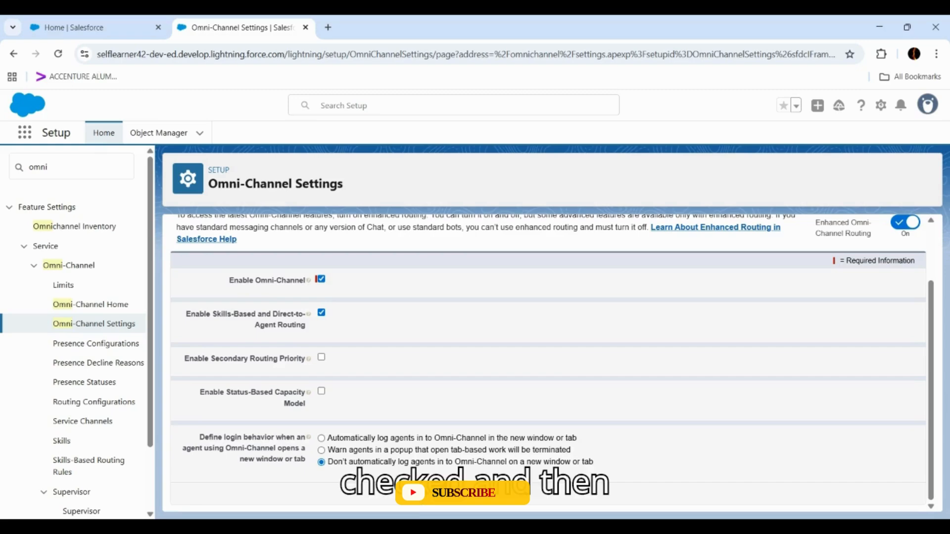
click(438, 493)
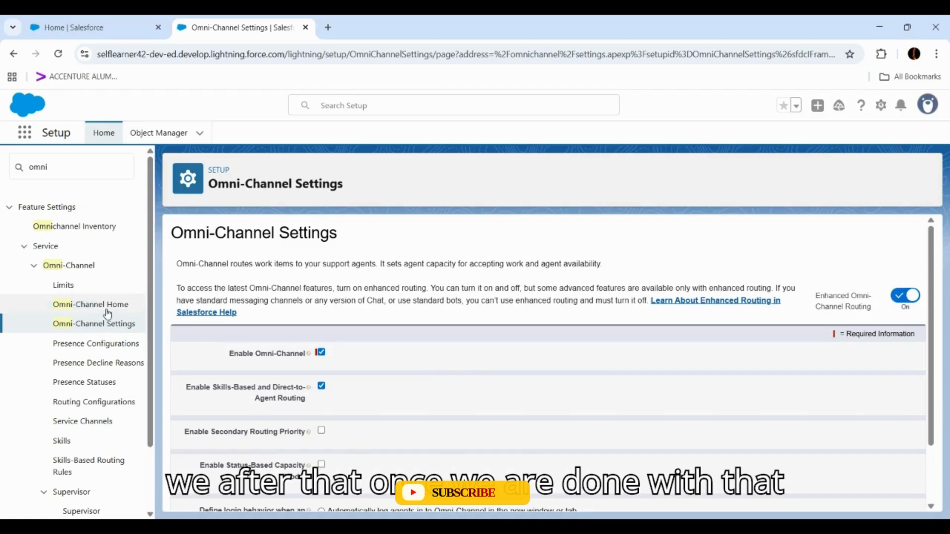
- Open the Messaging service channel and review its basic information and settings
click(99, 424)
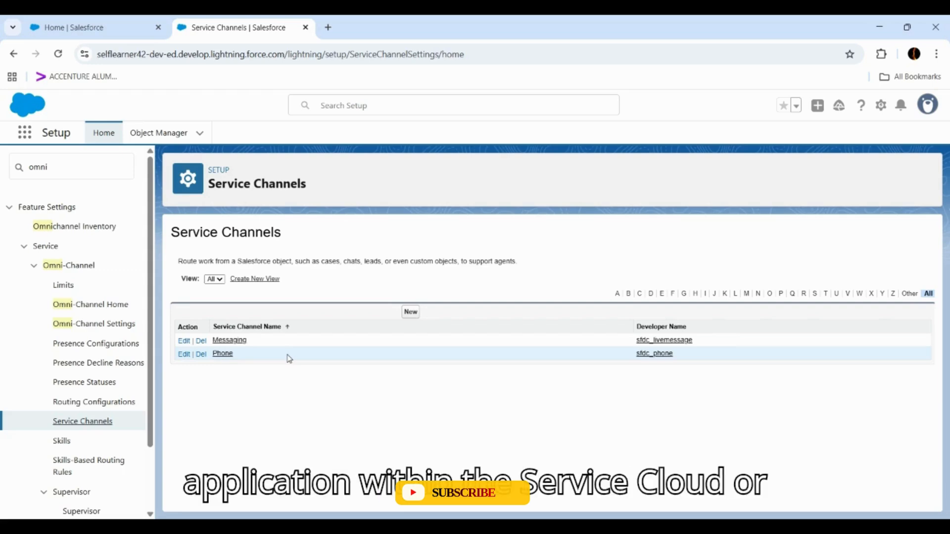
click(244, 346)
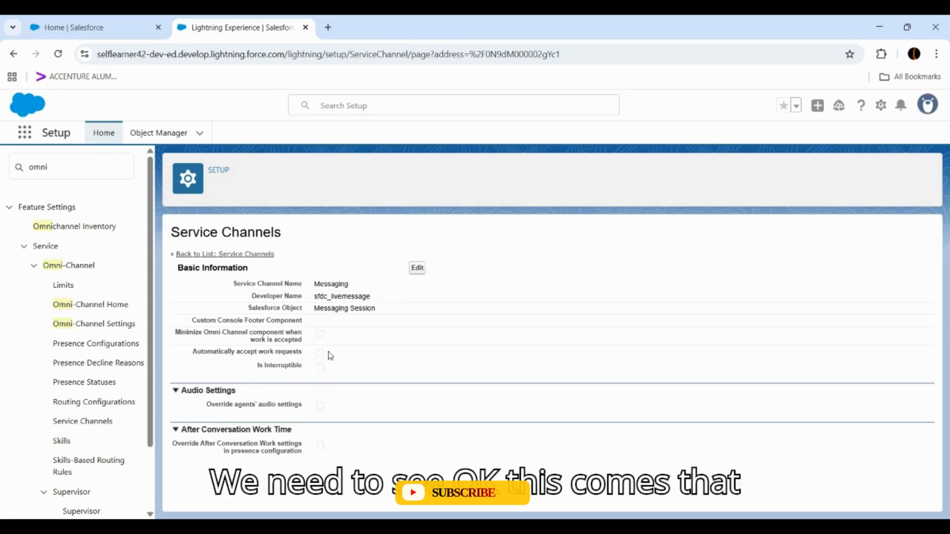
- Review the Messaging routing configuration's routing settings and related queues, and open it for editing to examine its options
click(102, 405)
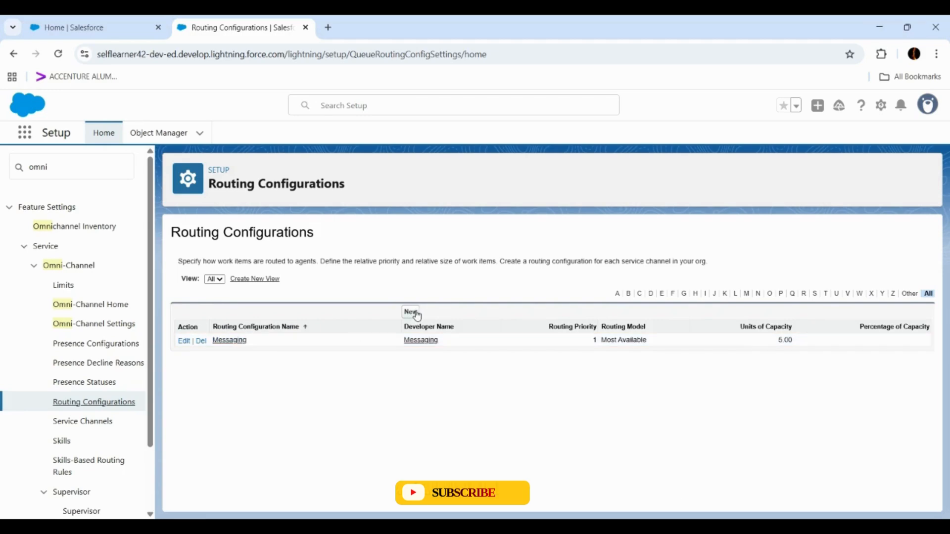
click(229, 340)
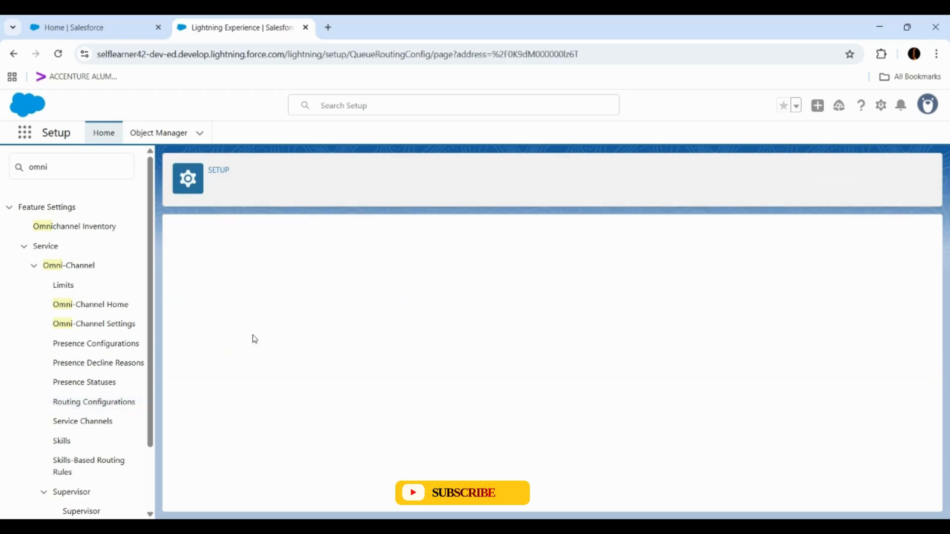
scroll(412, 321, down, 1)
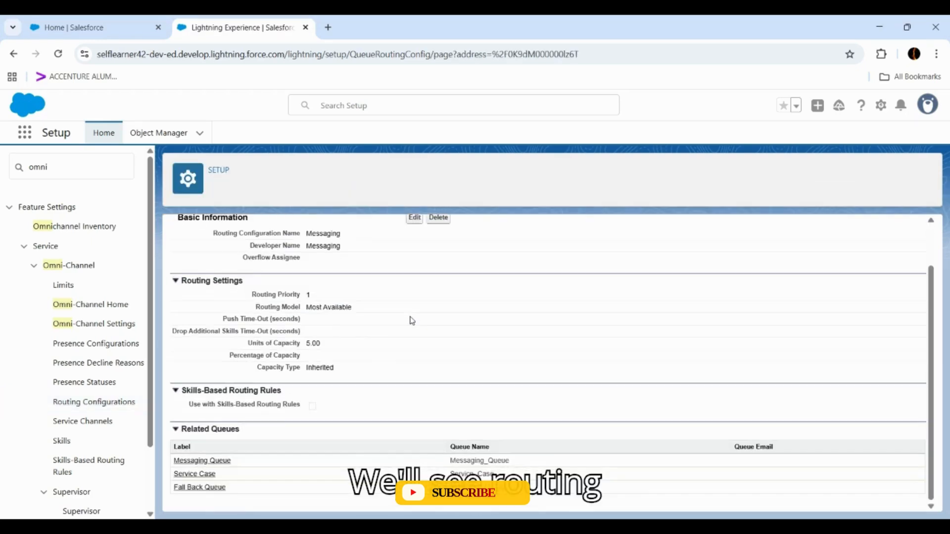
scroll(412, 321, up, 1)
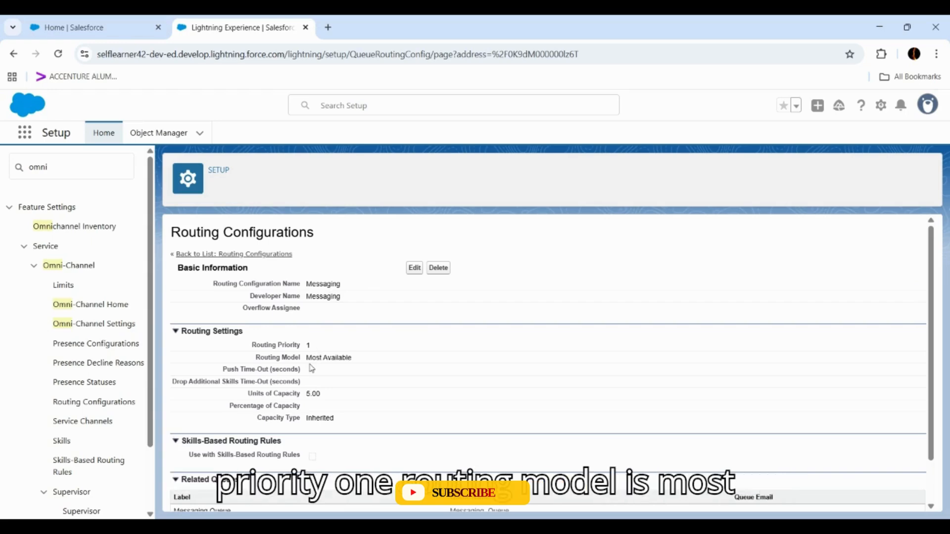
click(412, 268)
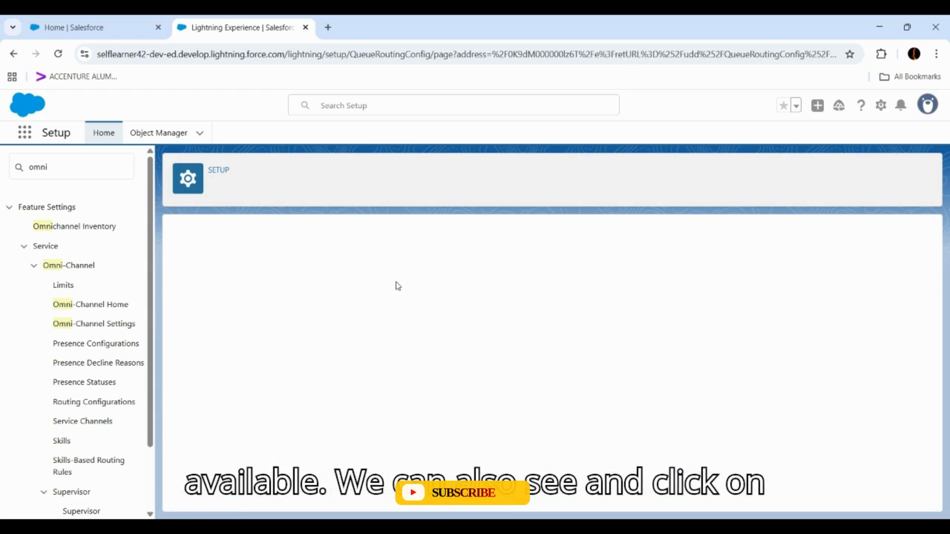
scroll(398, 288, down, 3)
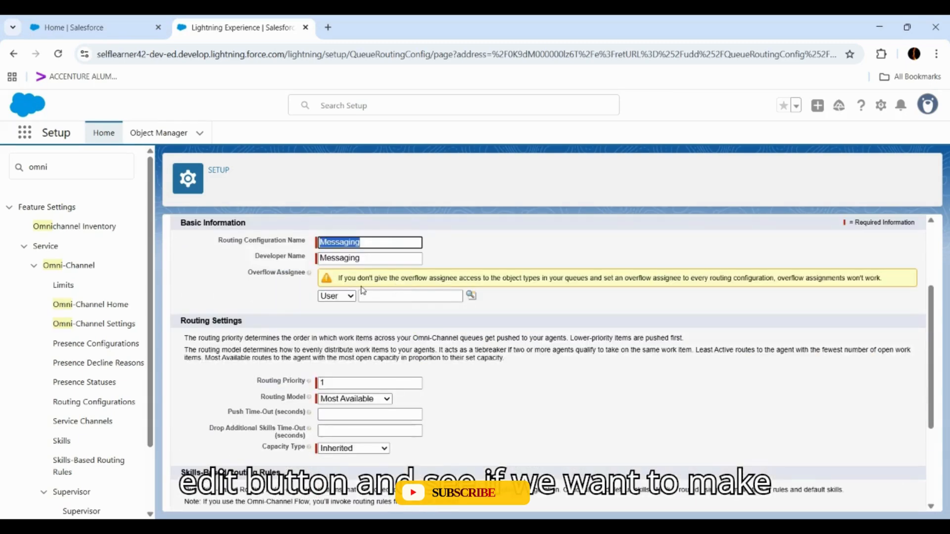
scroll(363, 291, down, 1)
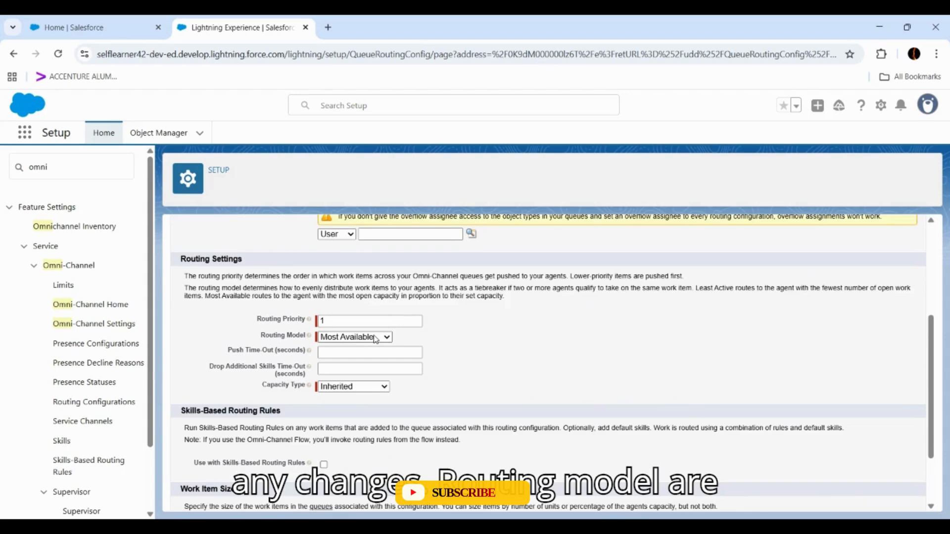
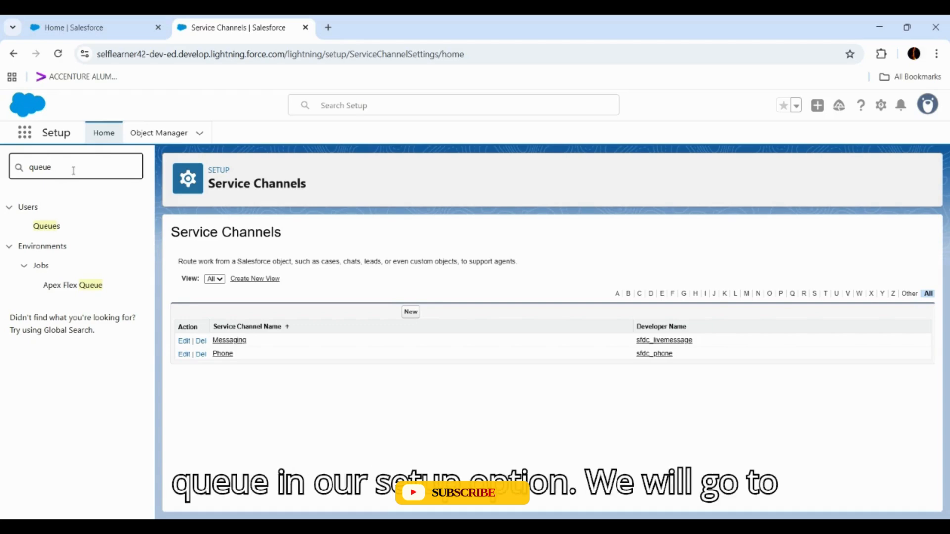
- Open the Queues page and review the details and members of the Messaging Queue and the Fall Back Queue
click(51, 227)
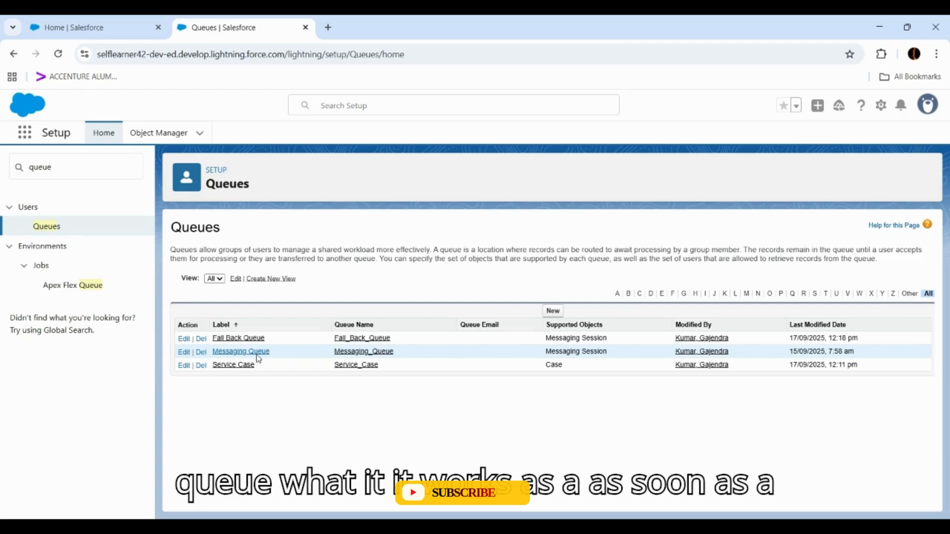
click(243, 351)
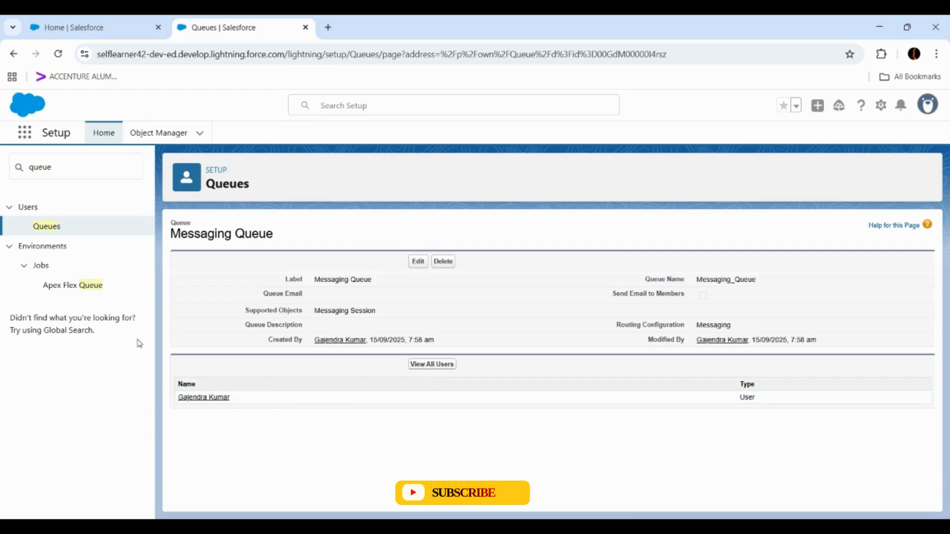
click(48, 232)
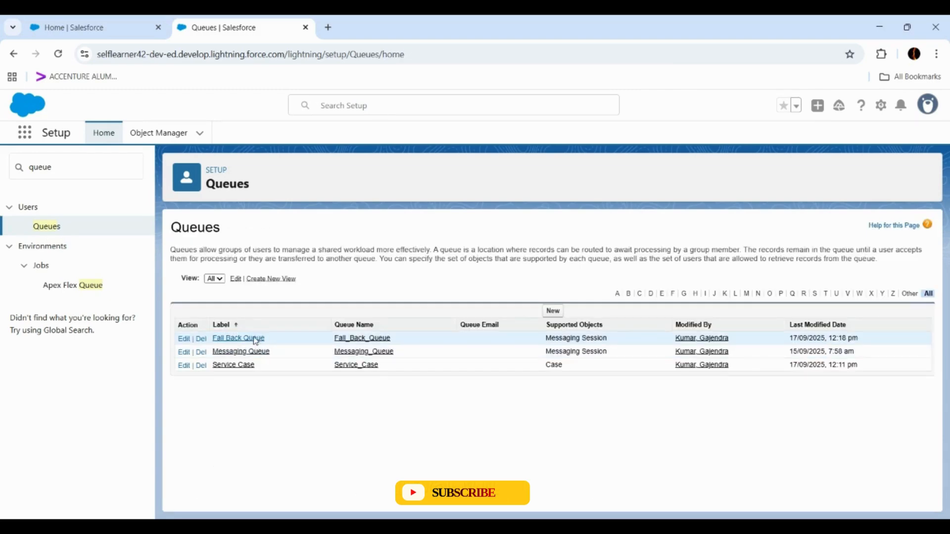
click(257, 339)
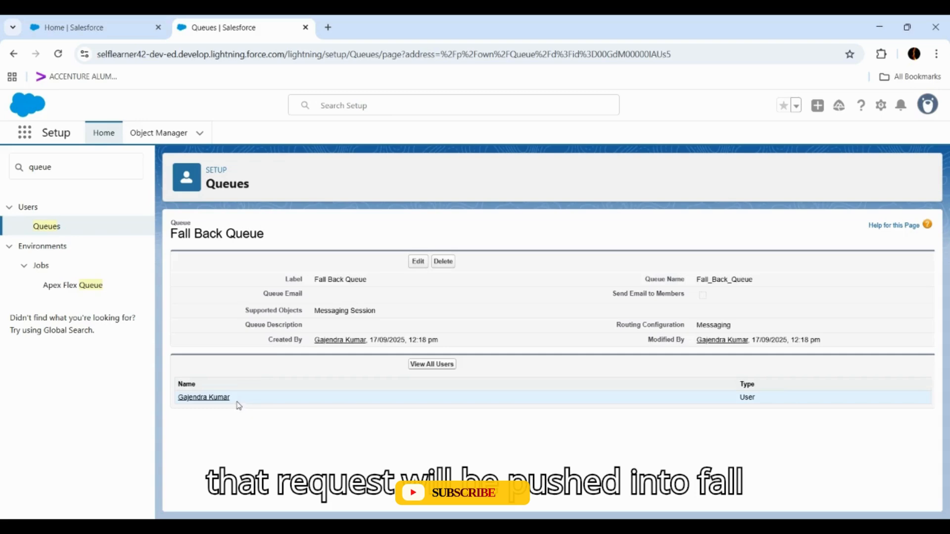
click(58, 229)
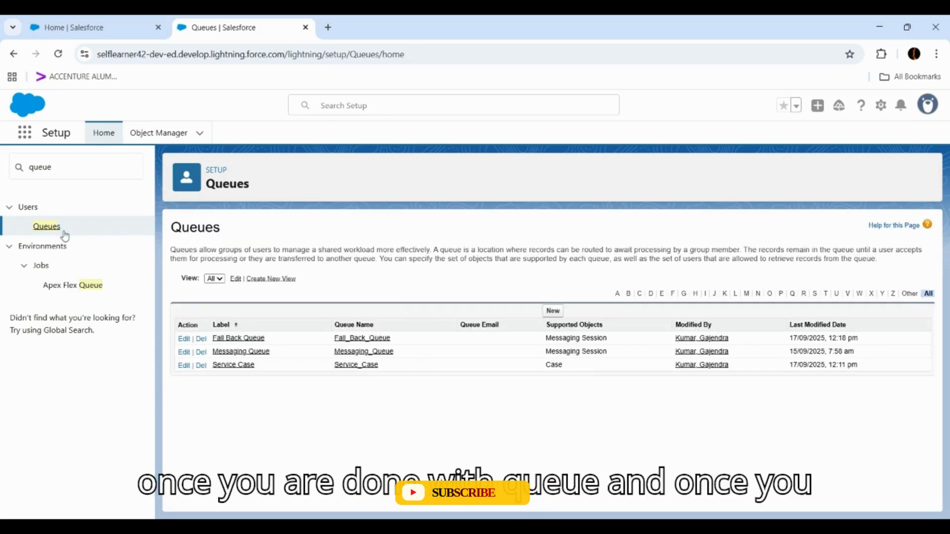
- Search Setup for "channel", open Service Channels and review the Messaging service channel's details
drag(70, 169, 7, 167)
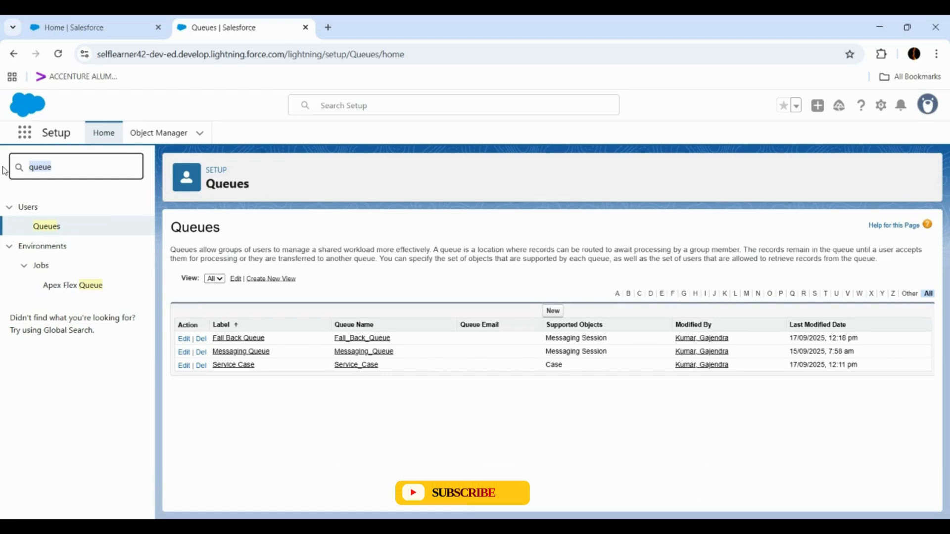
text(channel)
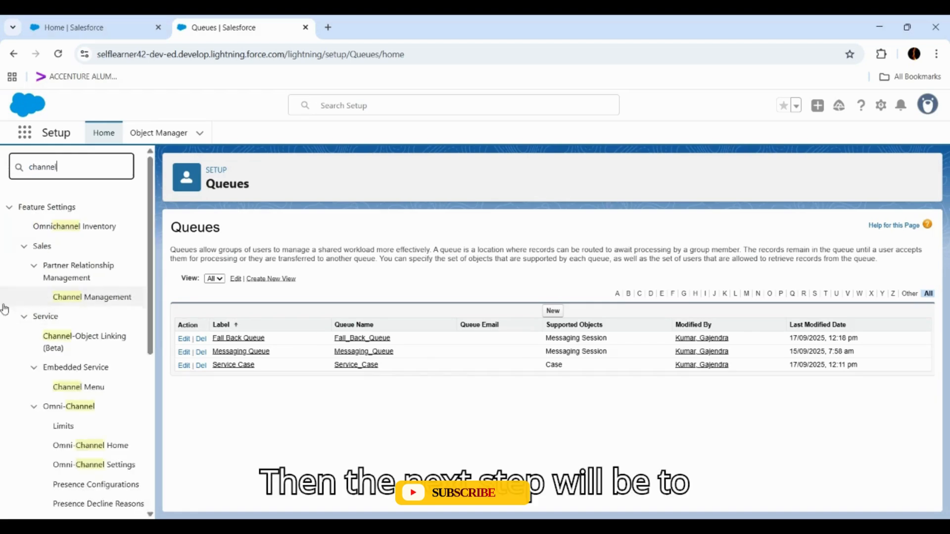
scroll(39, 361, down, 3)
click(80, 440)
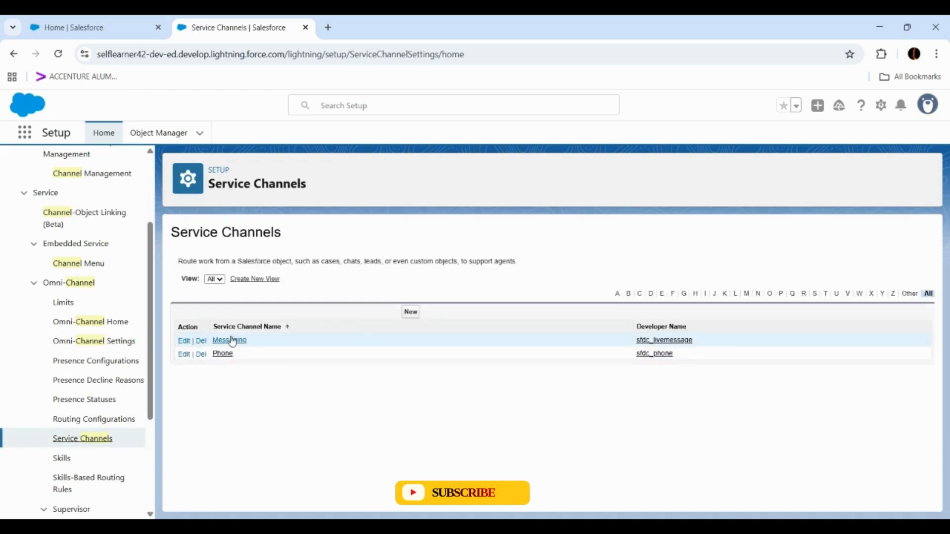
click(221, 341)
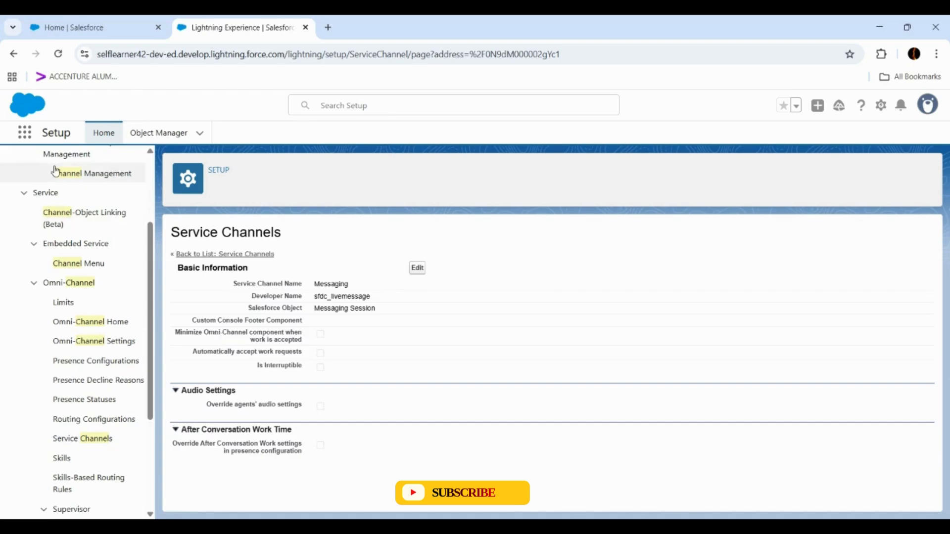
- Find the Messaging Settings page by searching Setup for "Messaging se" and turn on Messaging
scroll(74, 178, up, 5)
drag(57, 167, 2, 180)
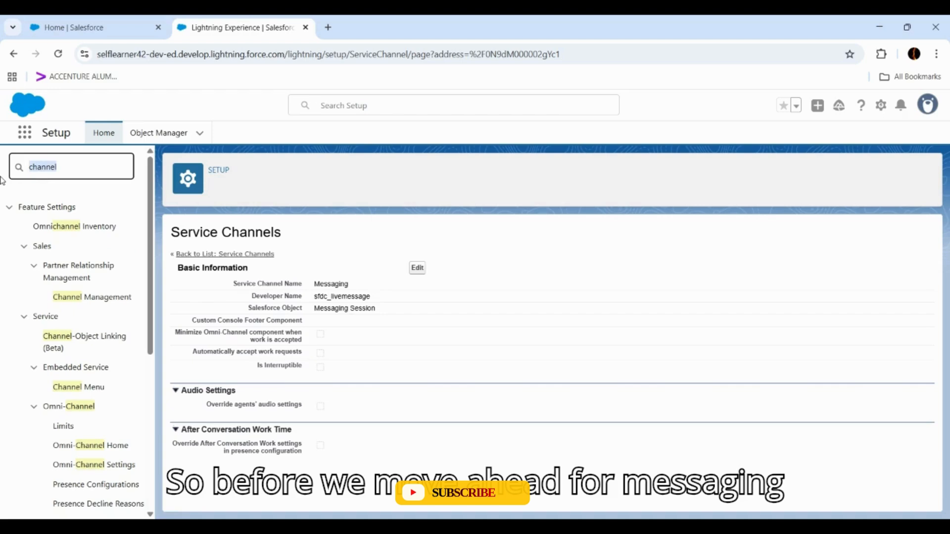
key(BackSpace)
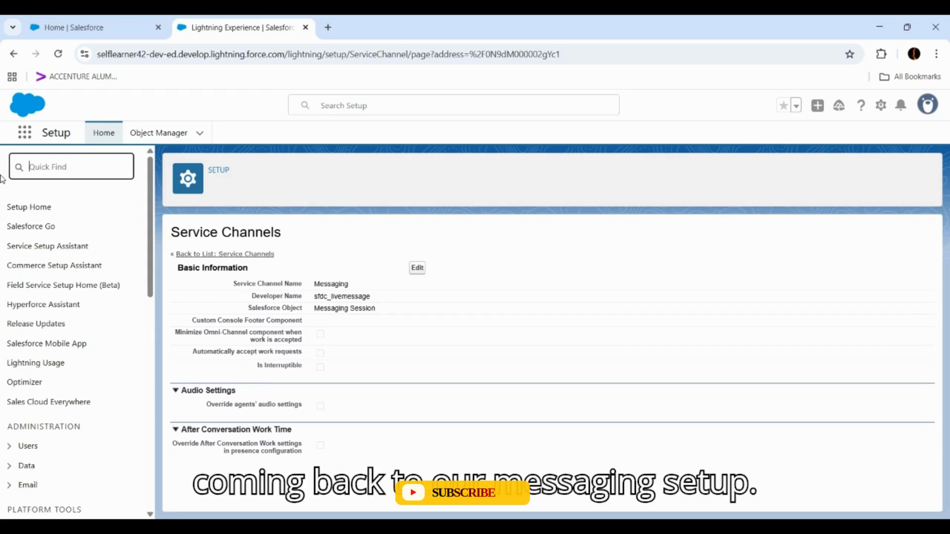
text(Messagin)
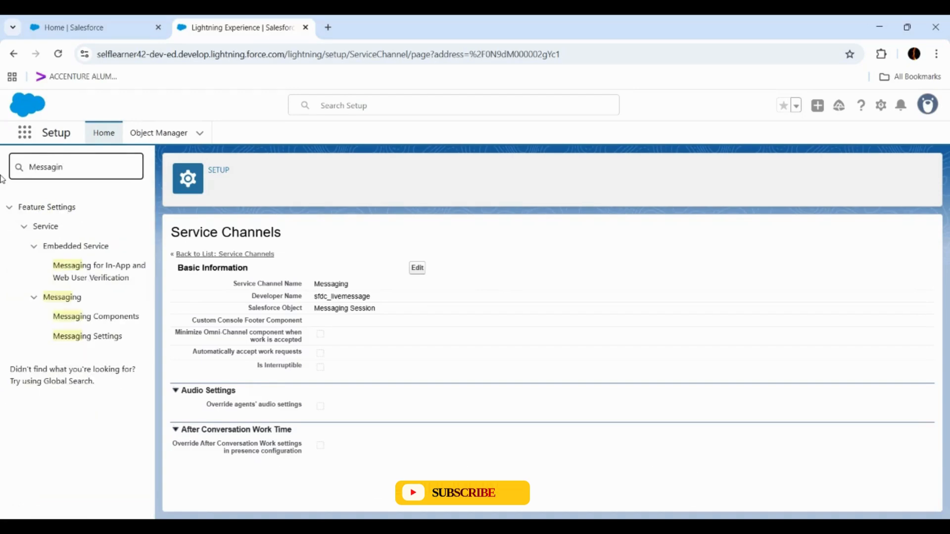
text(g se)
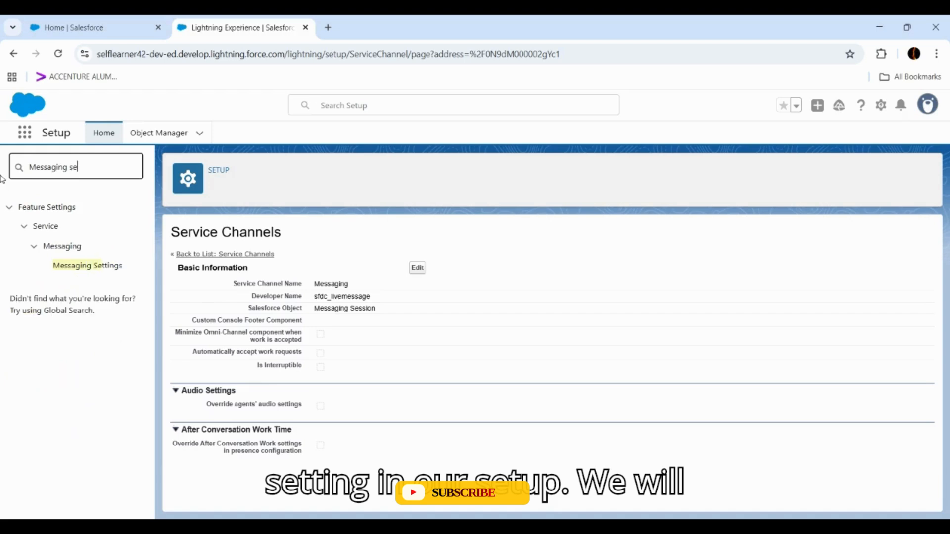
click(80, 269)
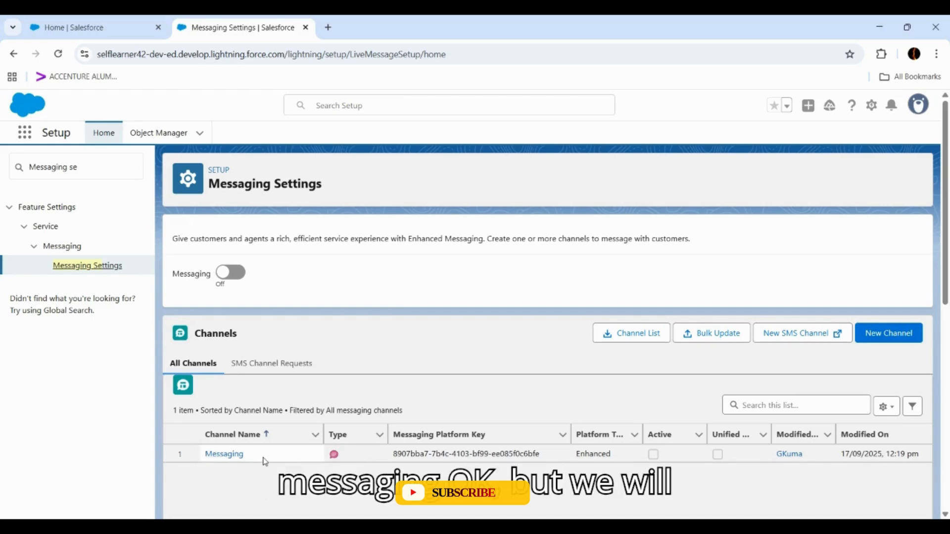
click(241, 277)
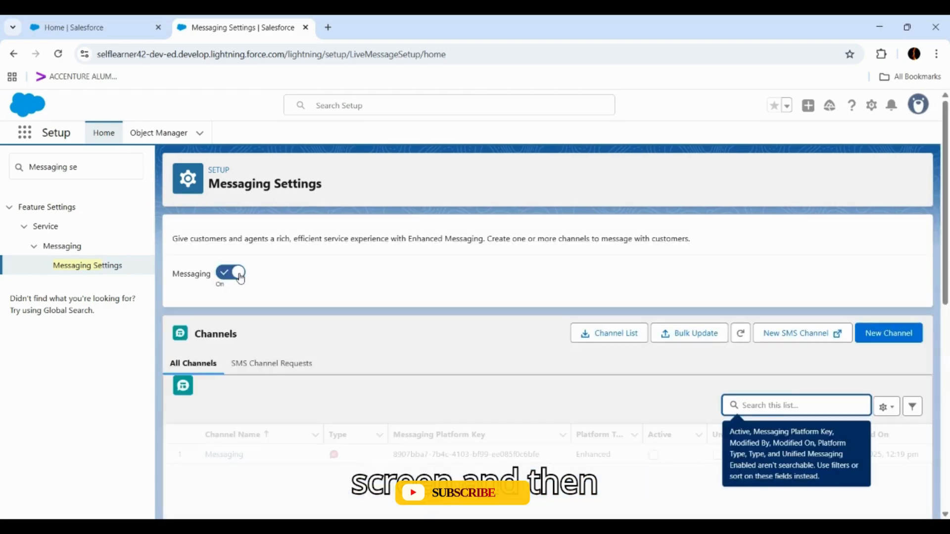
- Start adding a new messaging channel and choose Messaging for In-App and Web as its type
scroll(241, 278, down, 1)
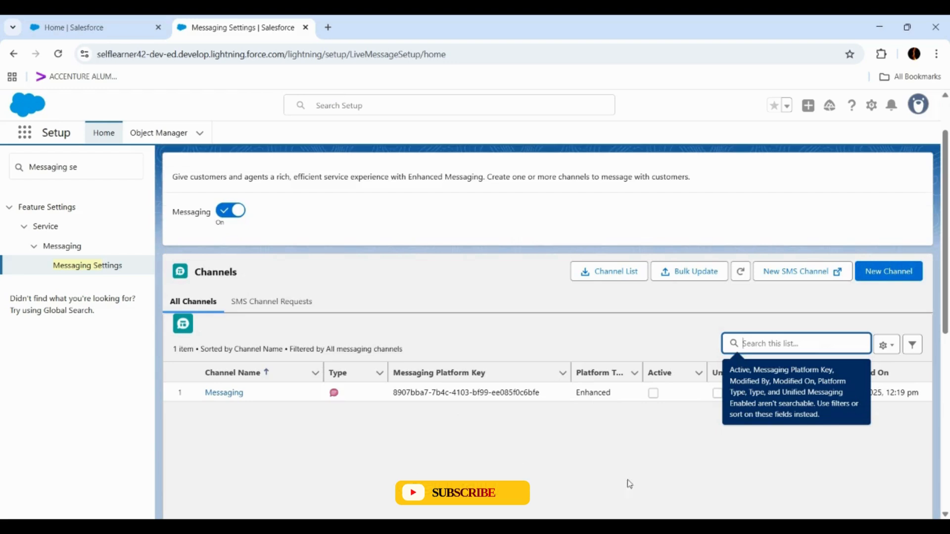
click(662, 457)
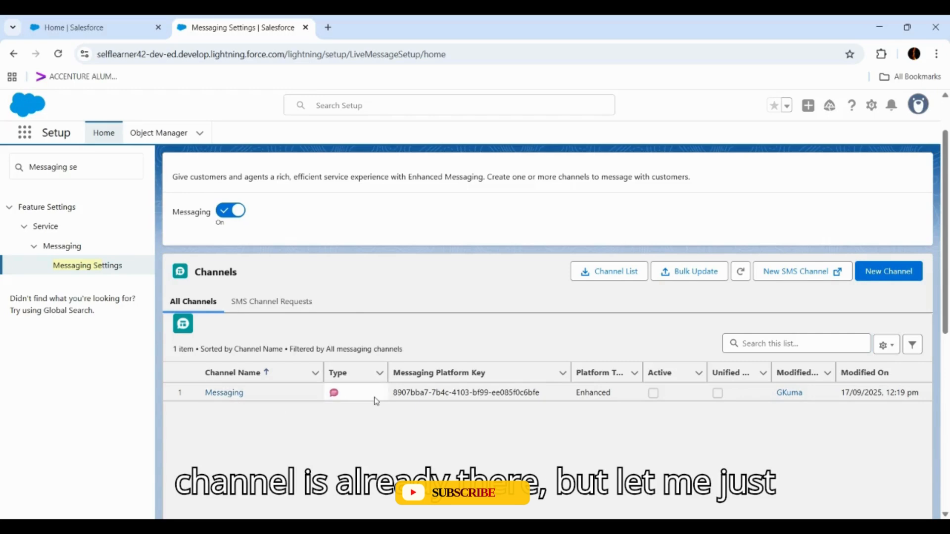
click(893, 278)
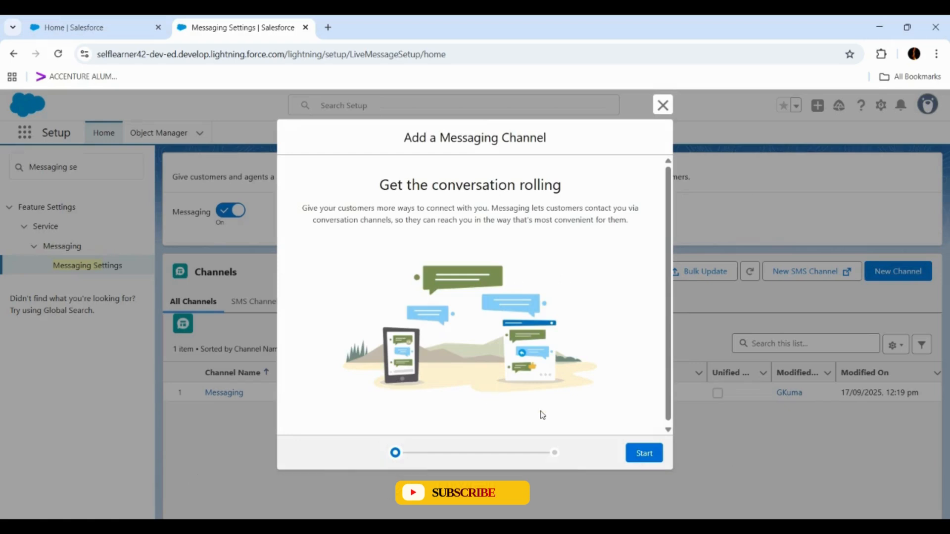
click(640, 456)
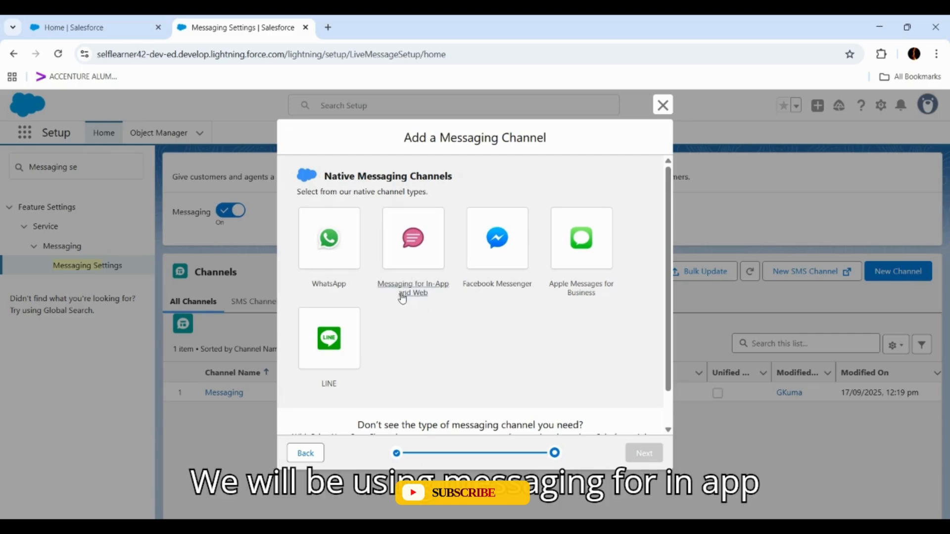
click(411, 254)
click(411, 251)
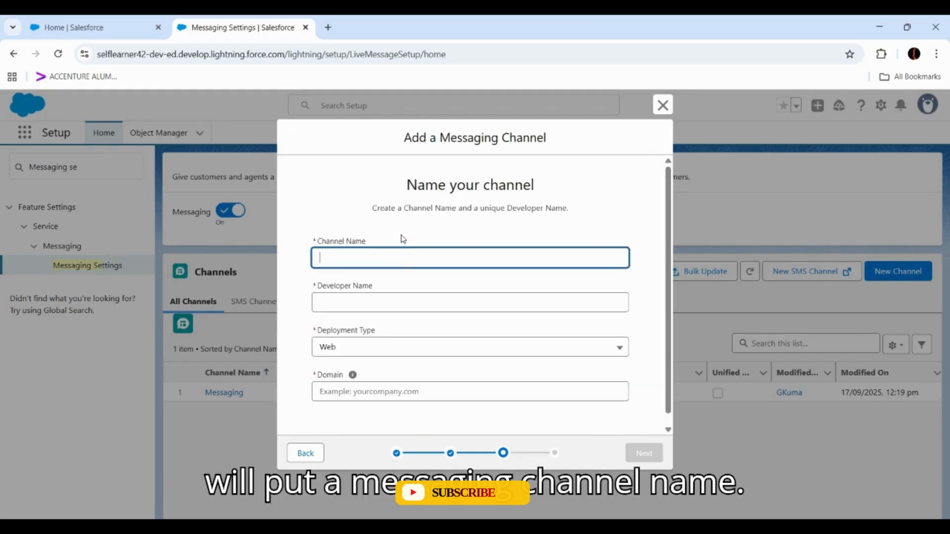
- Name the channel WebMessaging, fill in the matching developer name and keep Web as the deployment type
text(WebME)
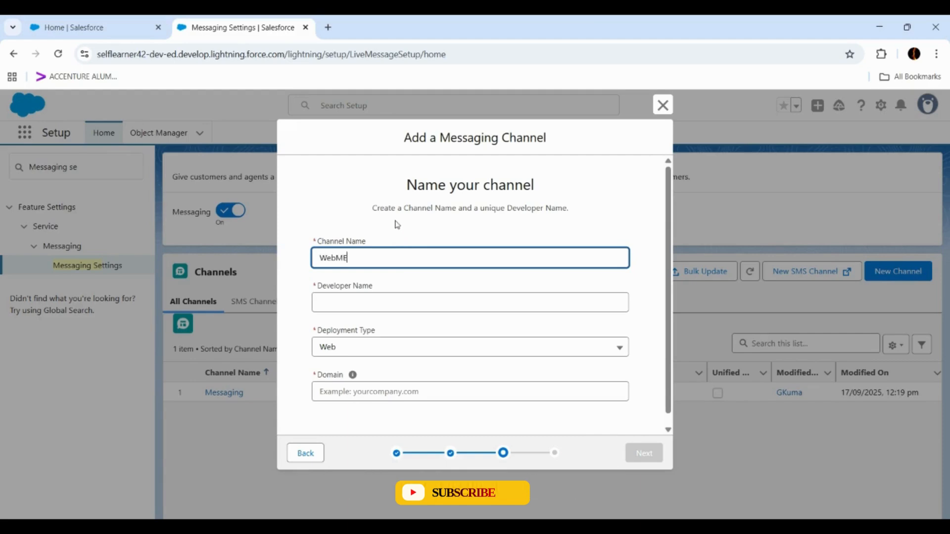
key(BackSpace)
text(essaging)
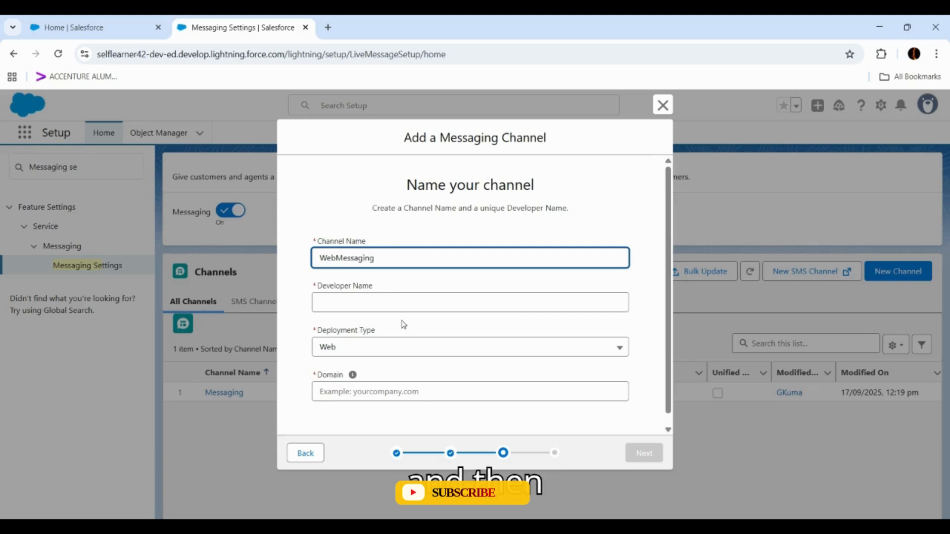
click(393, 292)
scroll(391, 357, down, 1)
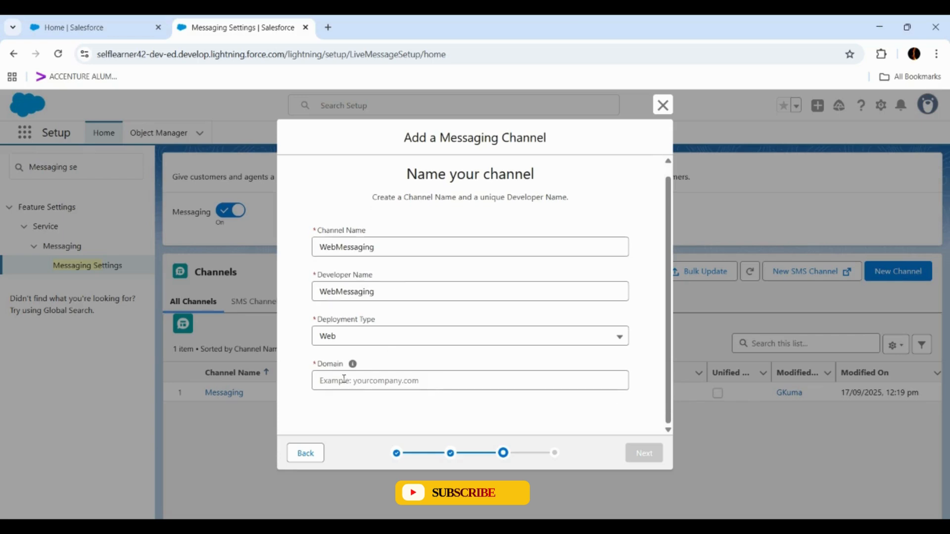
click(354, 341)
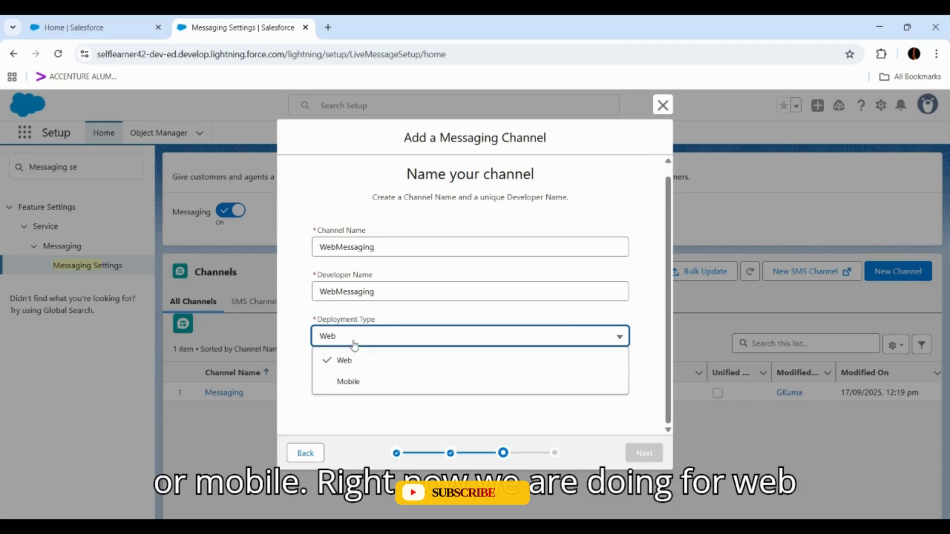
click(356, 341)
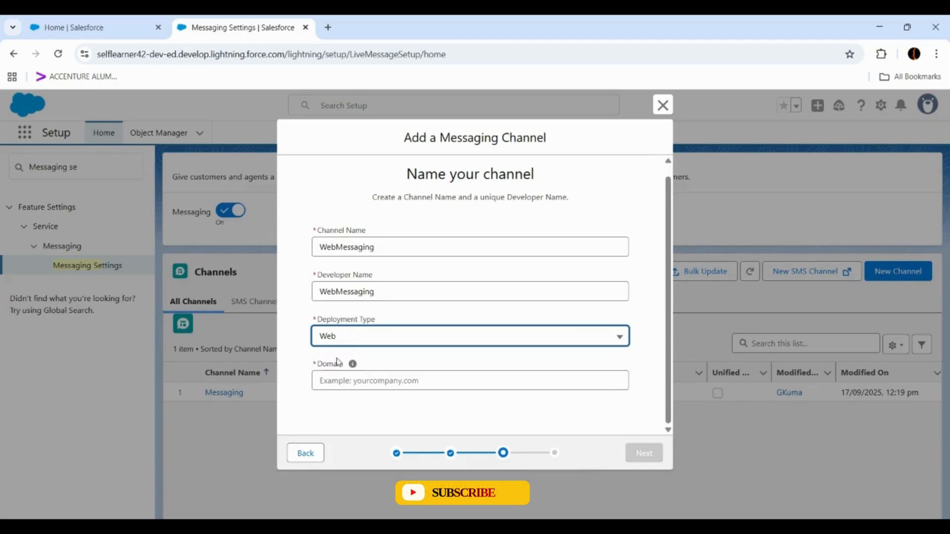
- Open Setup in a separate browser tab, search for "Domain" and copy the Experience Cloud Sites domain name from the Domains list
click(322, 381)
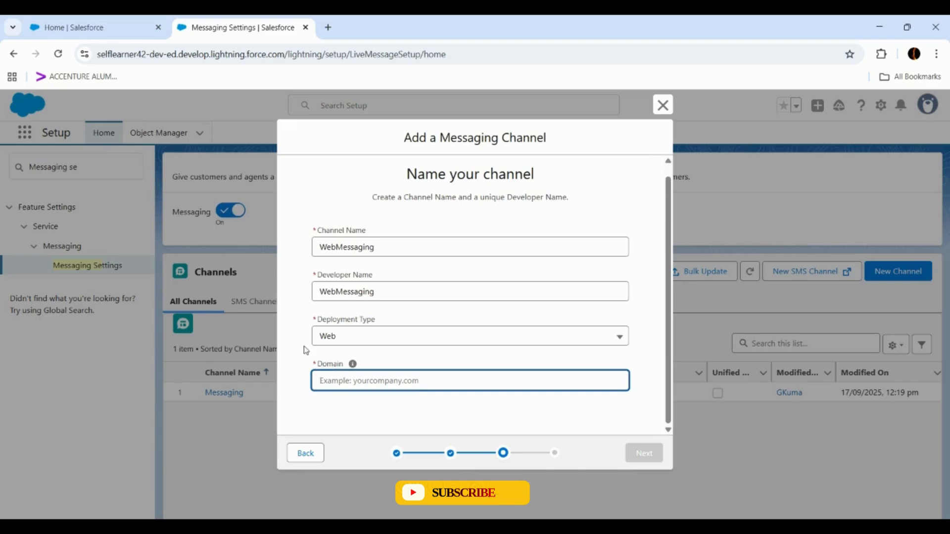
click(56, 31)
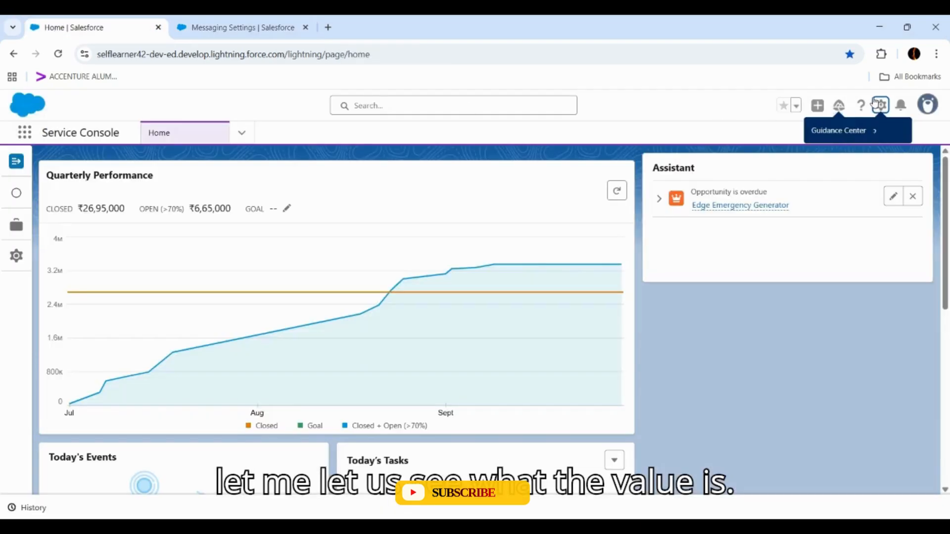
click(880, 105)
click(813, 161)
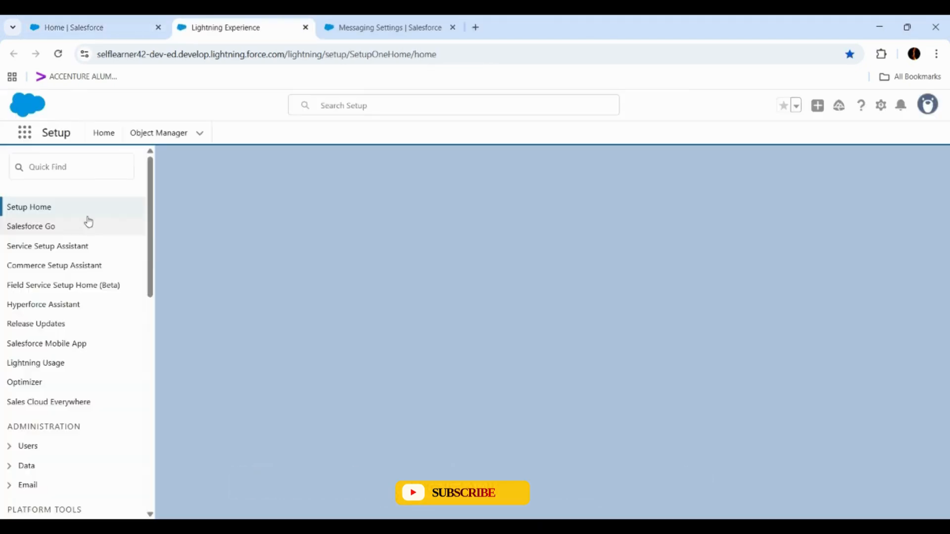
click(91, 168)
text(Domain)
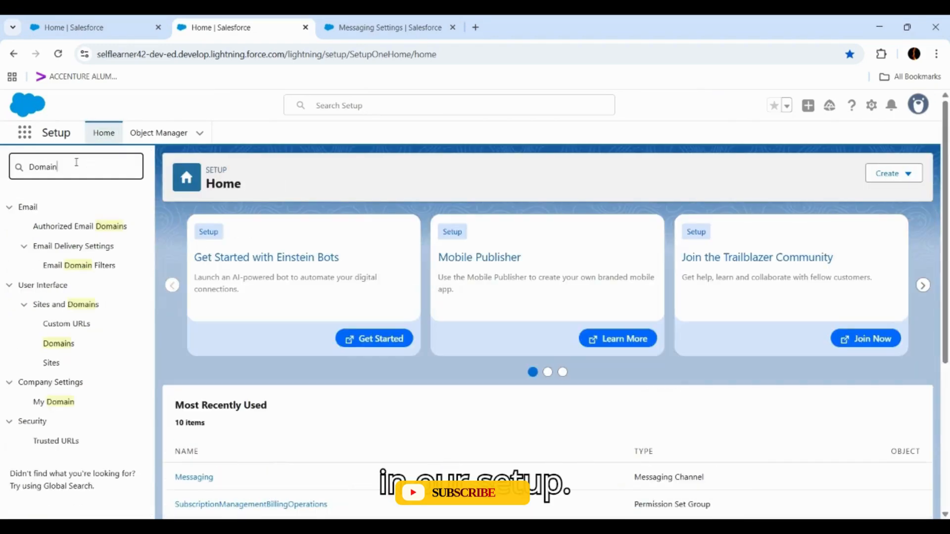
click(62, 347)
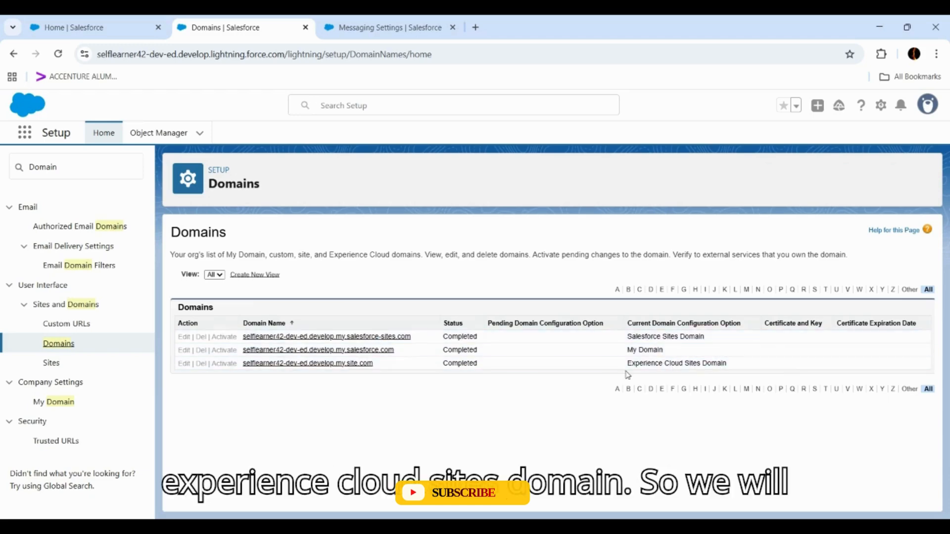
drag(379, 369, 241, 365)
key(ctrl+c)
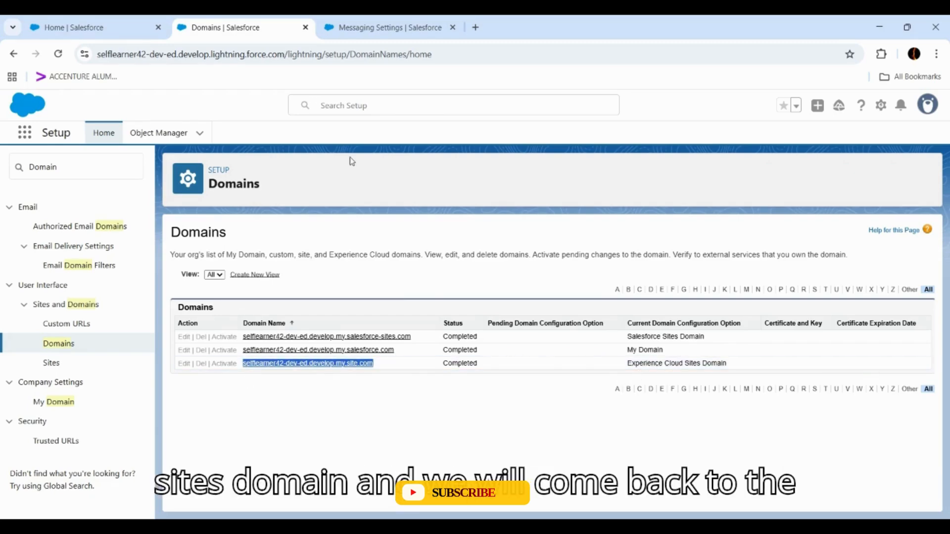
- Return to the new channel form, set its domain to selflearner42-dev-ed.develop.my.site.com and continue to channel routing
click(355, 22)
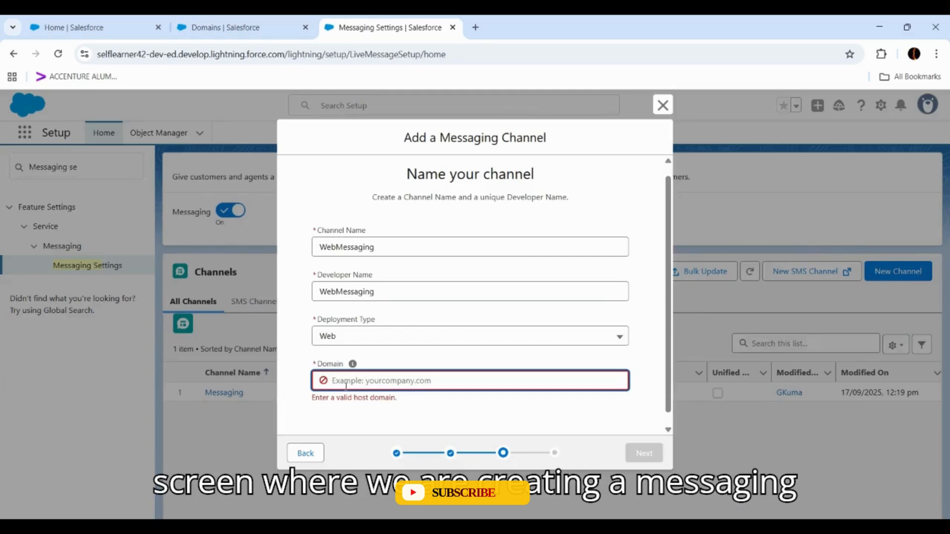
click(388, 380)
key(ctrl+v)
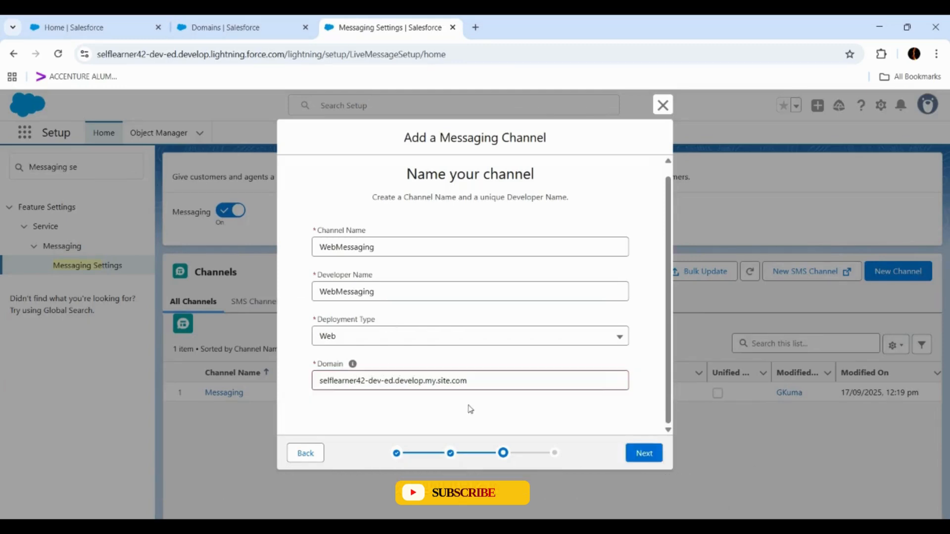
click(644, 453)
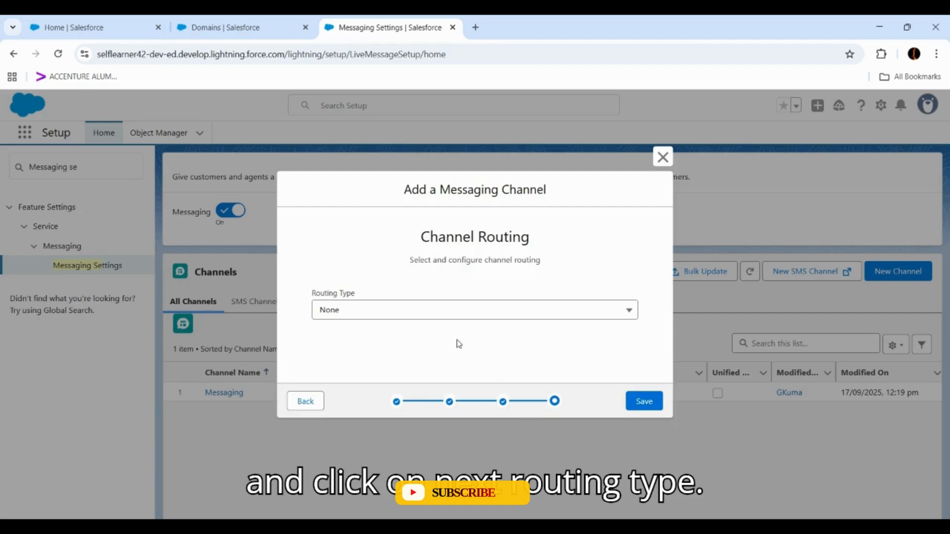
- Keep the channel's routing type as None and save the new WebMessaging channel
click(396, 313)
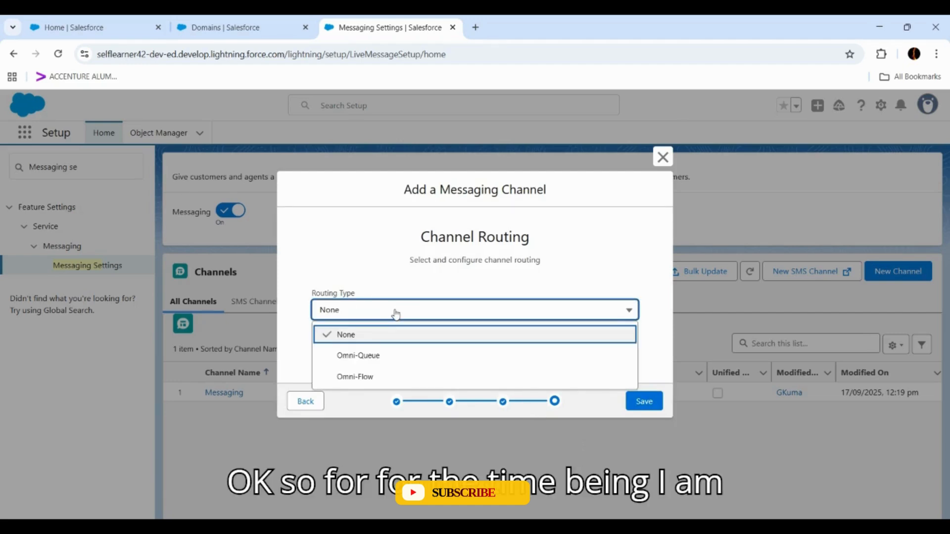
click(395, 312)
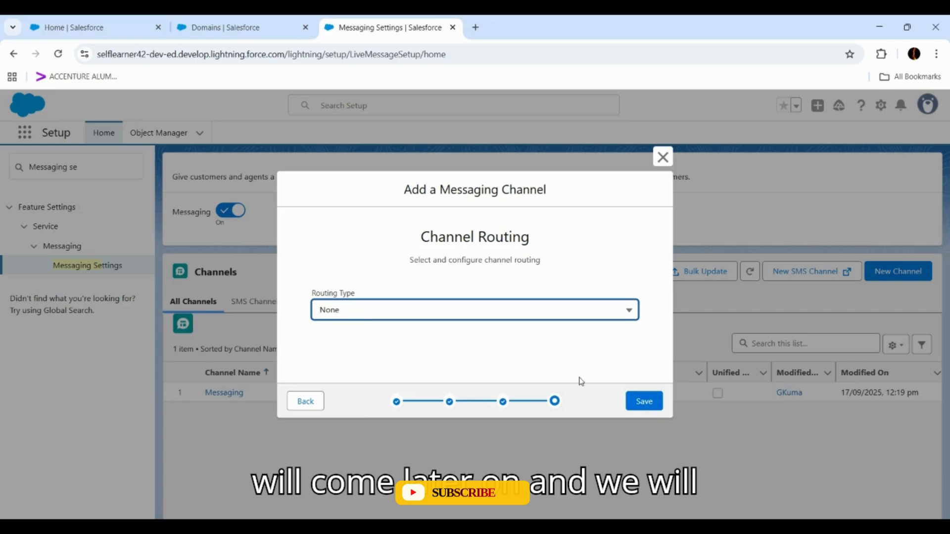
click(645, 403)
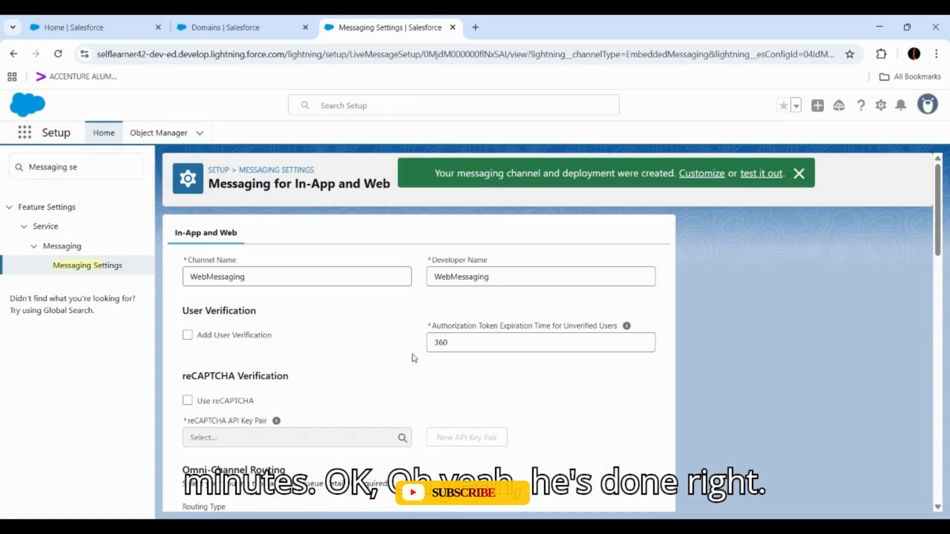
- Dismiss the creation notice and review the WebMessaging channel's settings, from routing and automated responses to customer inactivity, attachments and fallback message
scroll(372, 351, down, 5)
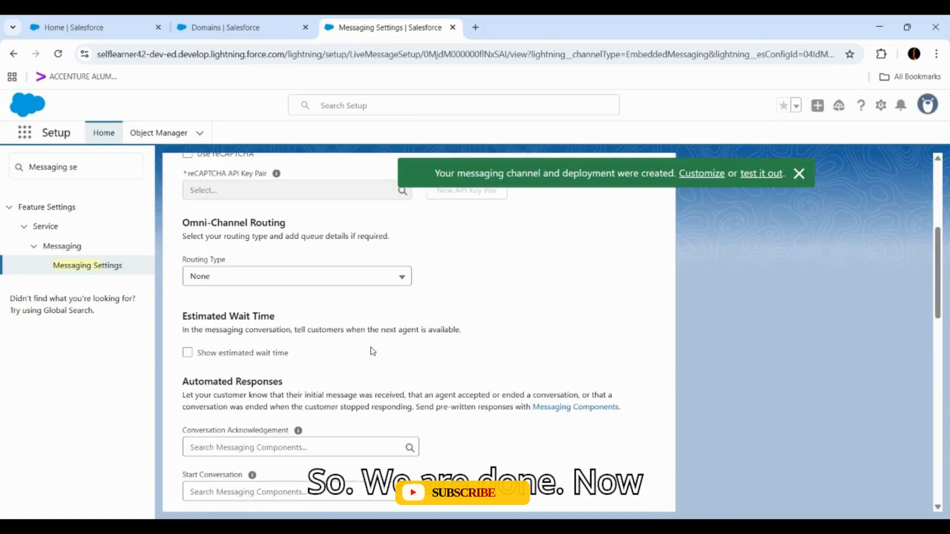
scroll(372, 351, up, 5)
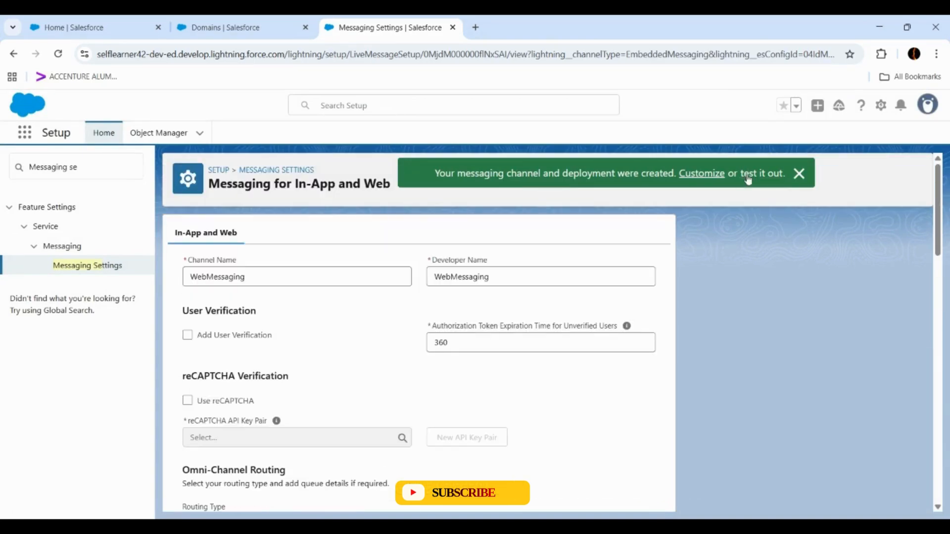
click(801, 174)
scroll(403, 214, down, 3)
scroll(404, 215, down, 15)
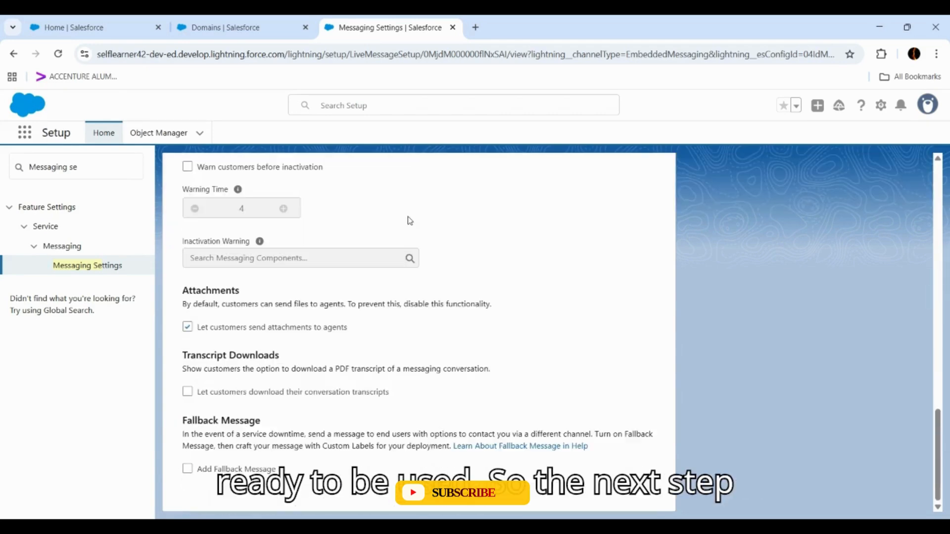
scroll(410, 220, up, 4)
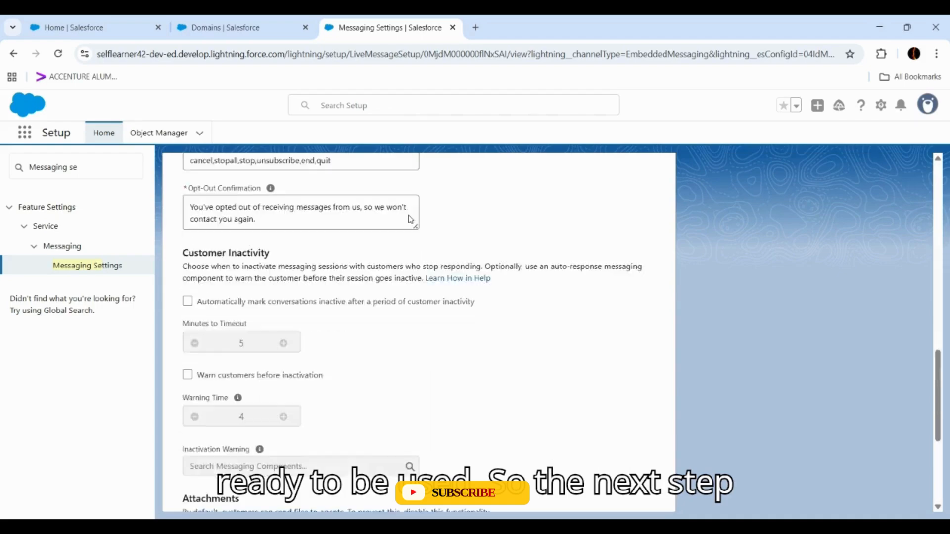